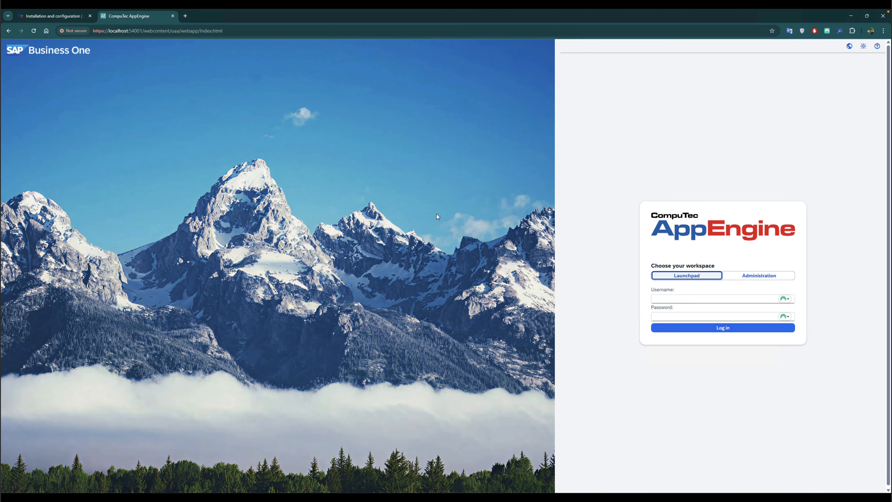
- Choose the Administration workspace and fill in the administrator user name and saved password from the password manager
{"action": "left_click", "coordinate": [740, 277]}
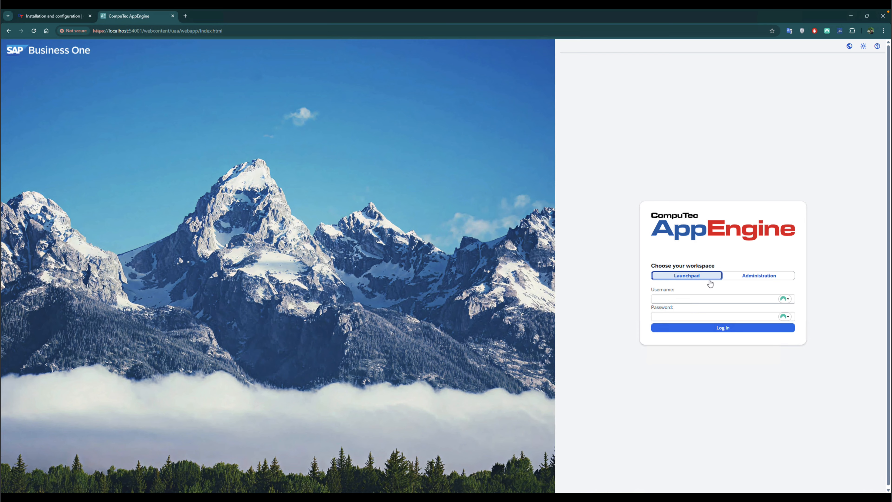
{"action": "left_click", "coordinate": [725, 301]}
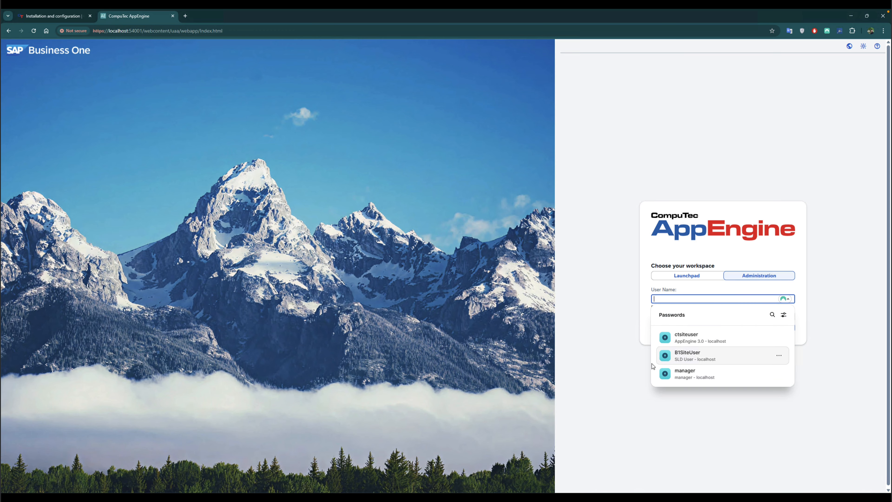
{"action": "left_click", "coordinate": [677, 339]}
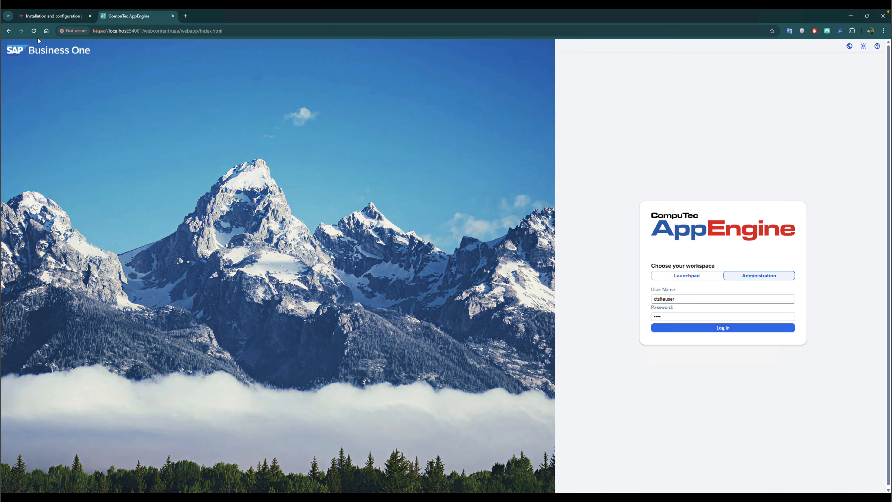
- Check the default administrator credentials in the installation guide, then log in to the Administration workspace
{"action": "left_click", "coordinate": [50, 19]}
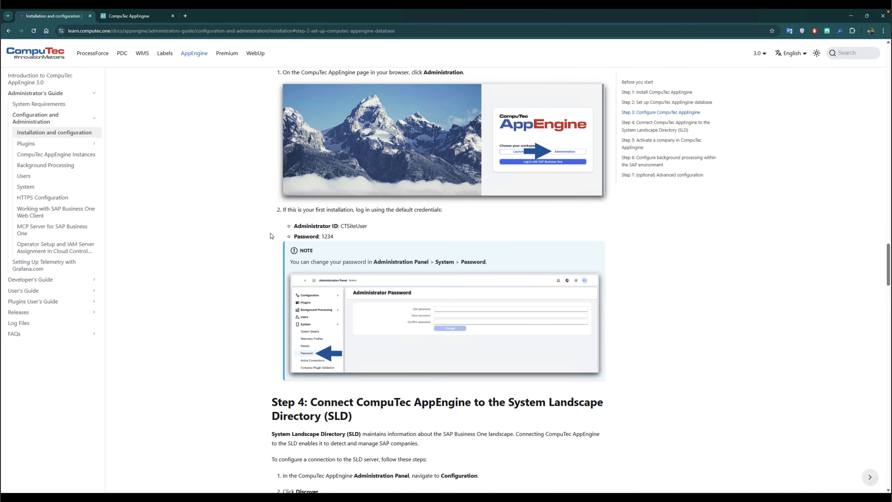
{"action": "left_click_drag", "start_coordinate": [336, 237], "coordinate": [294, 237]}
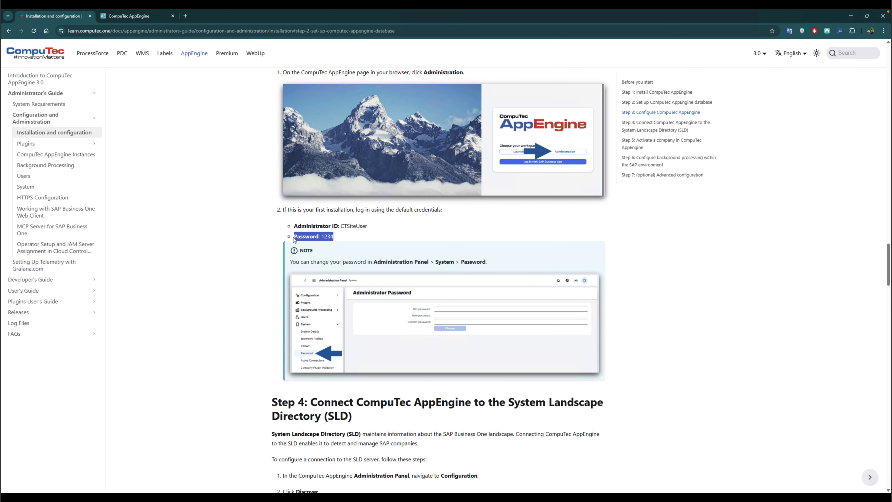
{"action": "left_click", "coordinate": [127, 17]}
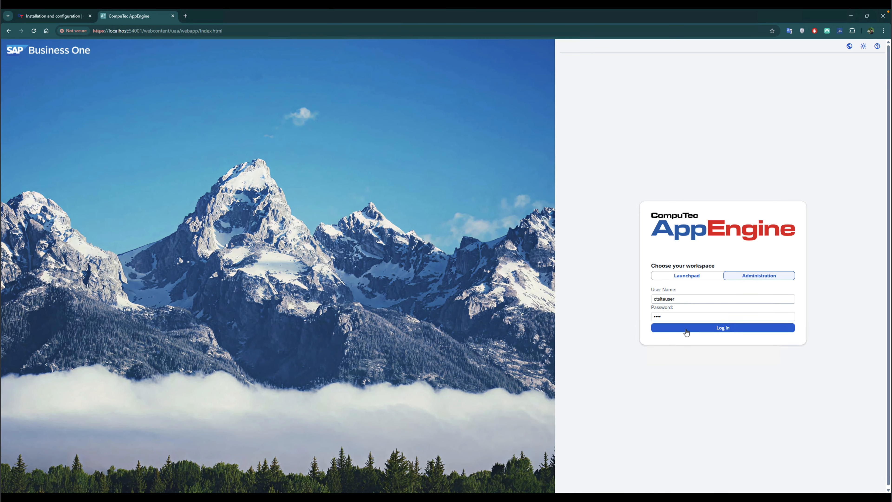
{"action": "left_click", "coordinate": [687, 332]}
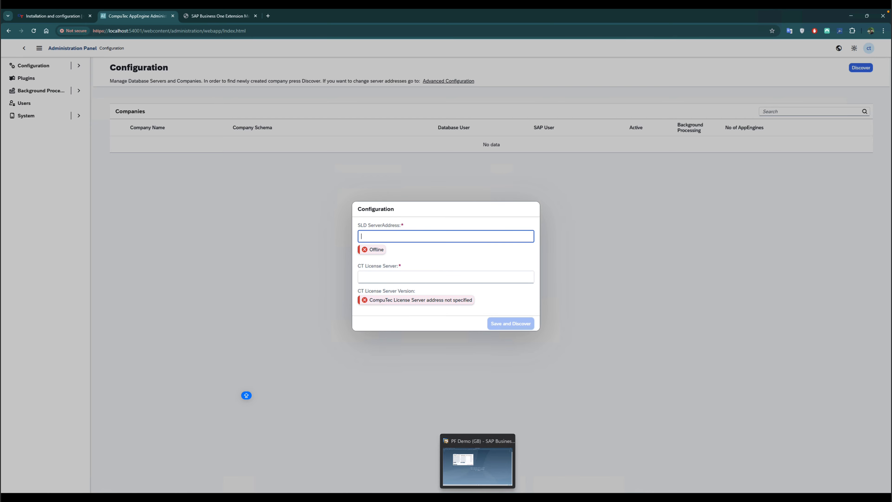
- Switch to SAP Business One and view the licence server name in Licence Administration
{"action": "left_click", "coordinate": [478, 498]}
{"action": "key", "text": "Escape"}
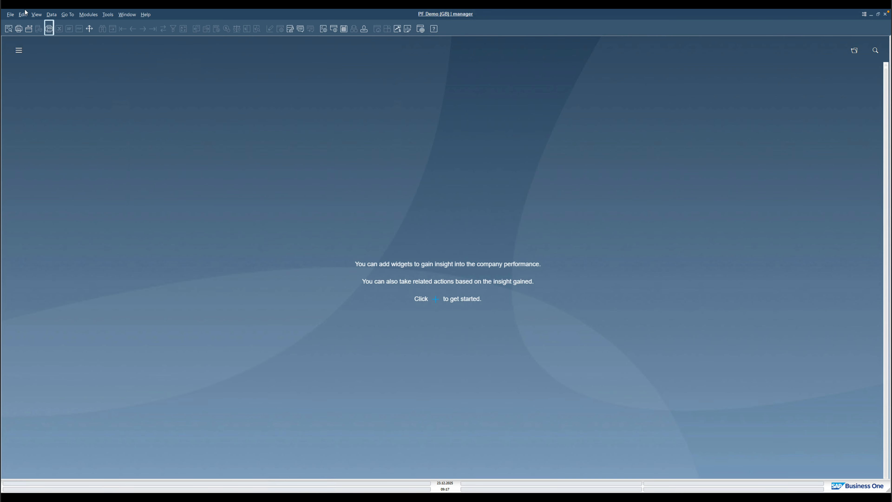
{"action": "left_click", "coordinate": [86, 16]}
{"action": "mouse_move", "coordinate": [117, 26]}
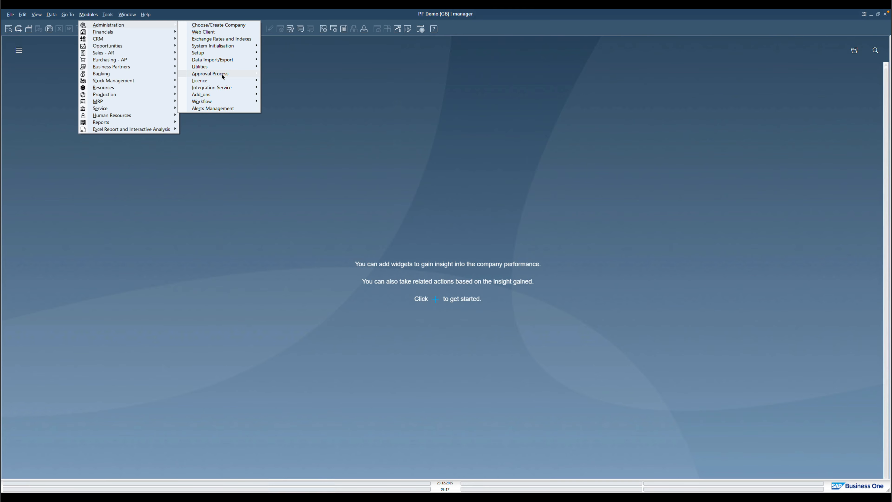
{"action": "mouse_move", "coordinate": [227, 81]}
{"action": "left_click", "coordinate": [287, 82]}
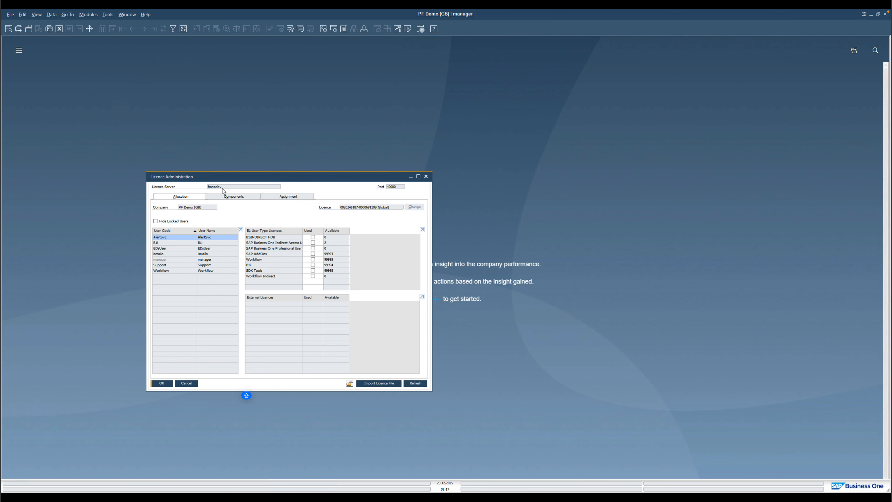
{"action": "key", "text": "Escape"}
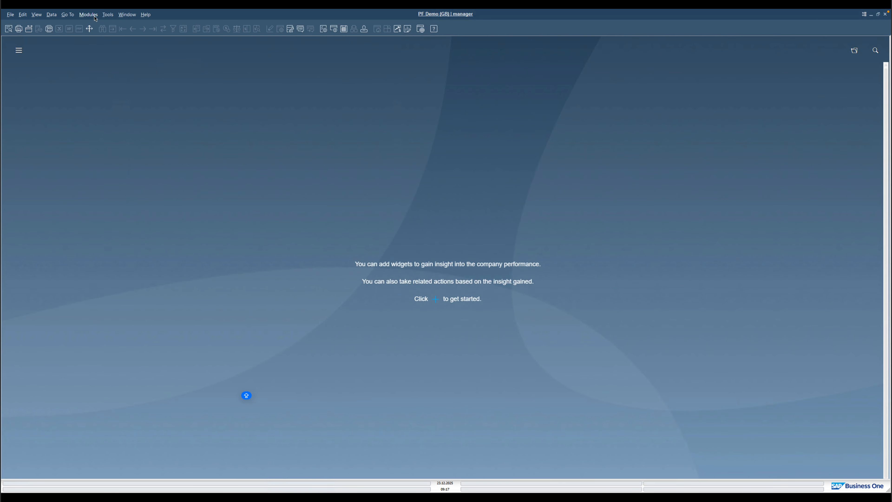
- Open Add-on Administration and launch Manage Extensions for Lightweight Deployment in the browser
{"action": "left_click", "coordinate": [88, 14]}
{"action": "mouse_move", "coordinate": [243, 94]}
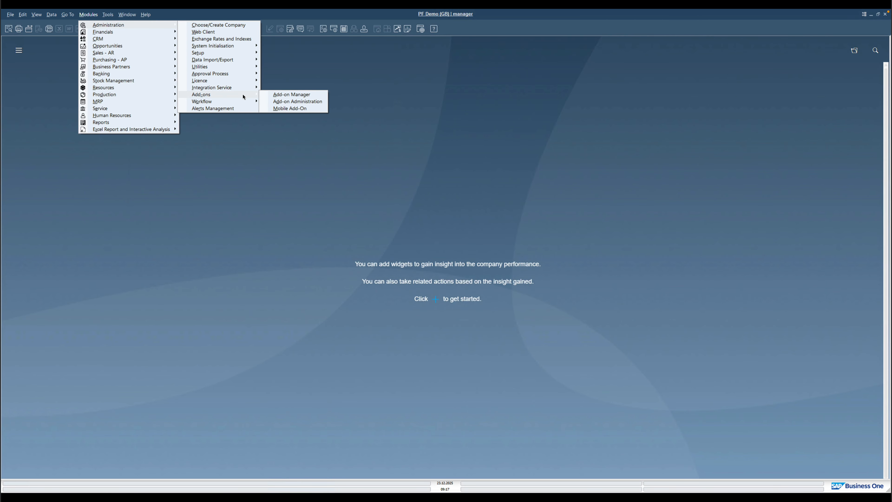
{"action": "left_click", "coordinate": [285, 102]}
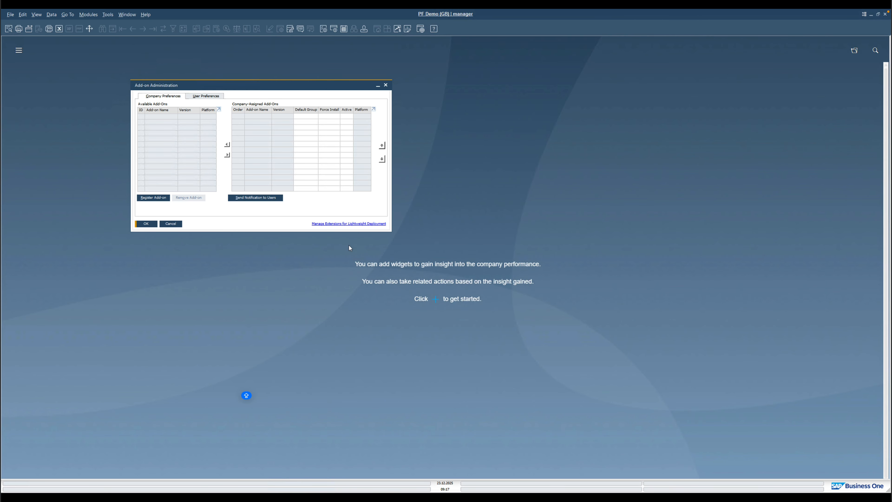
{"action": "left_click", "coordinate": [339, 224]}
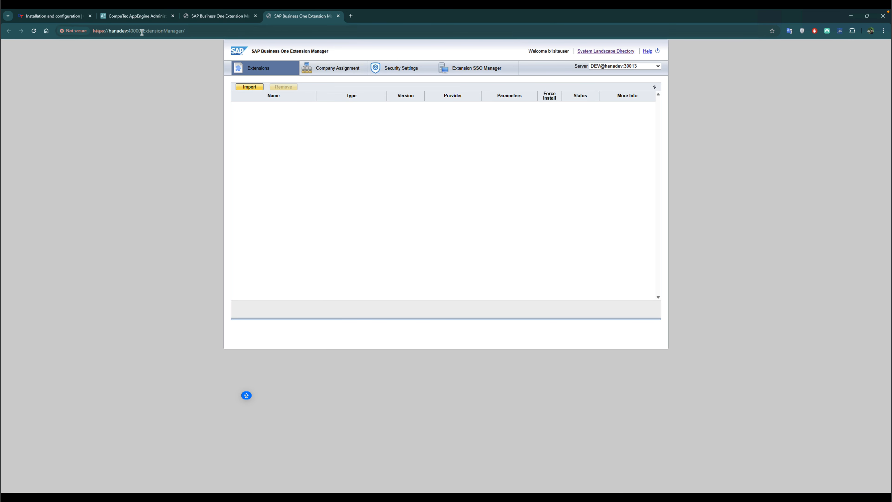
- Copy the Extension Manager server address and paste hanadev:40000 as the SLD server address in AppEngine Configuration
{"action": "left_click_drag", "start_coordinate": [140, 31], "coordinate": [110, 31]}
{"action": "key", "text": "ctrl+c"}
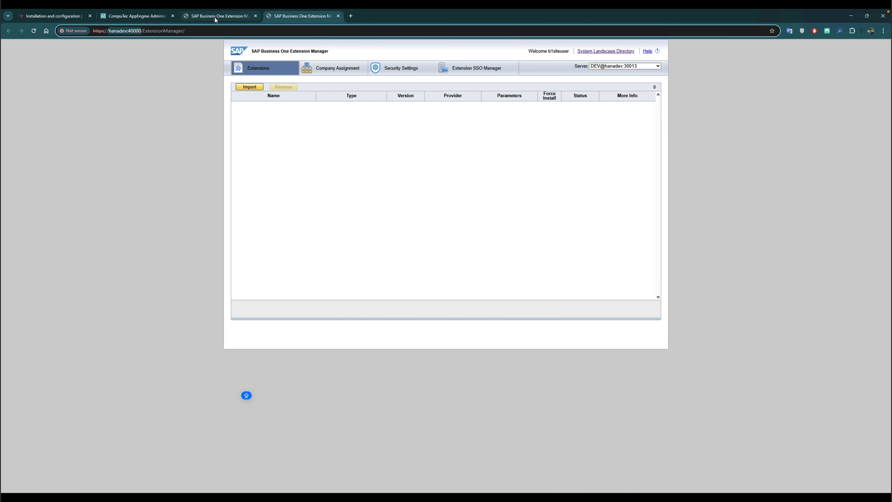
{"action": "left_click", "coordinate": [137, 16]}
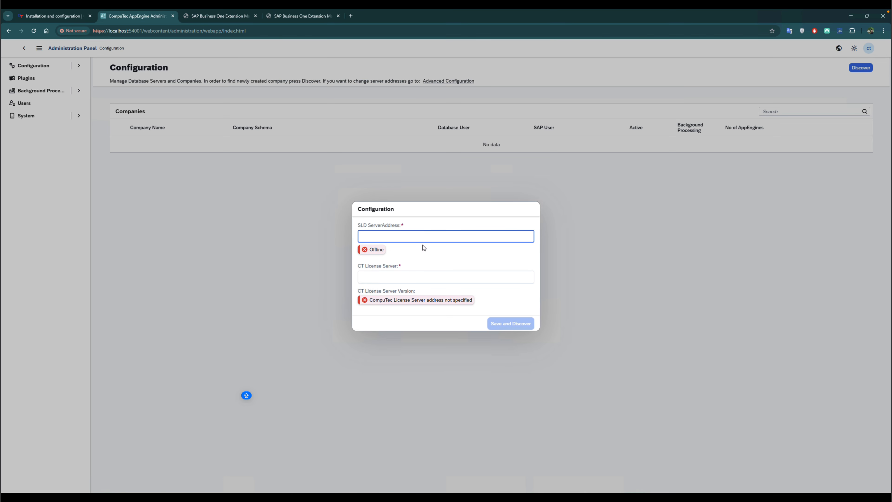
{"action": "key", "text": "ctrl+v"}
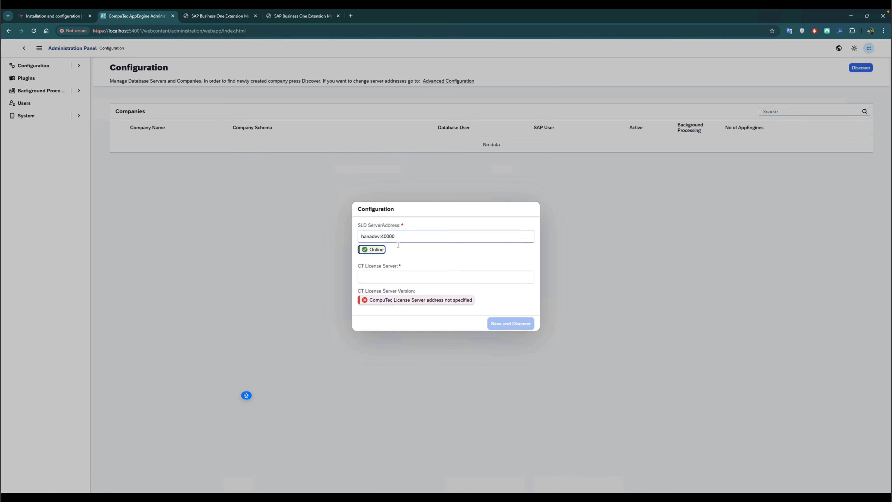
{"action": "left_click_drag", "start_coordinate": [401, 237], "coordinate": [338, 238]}
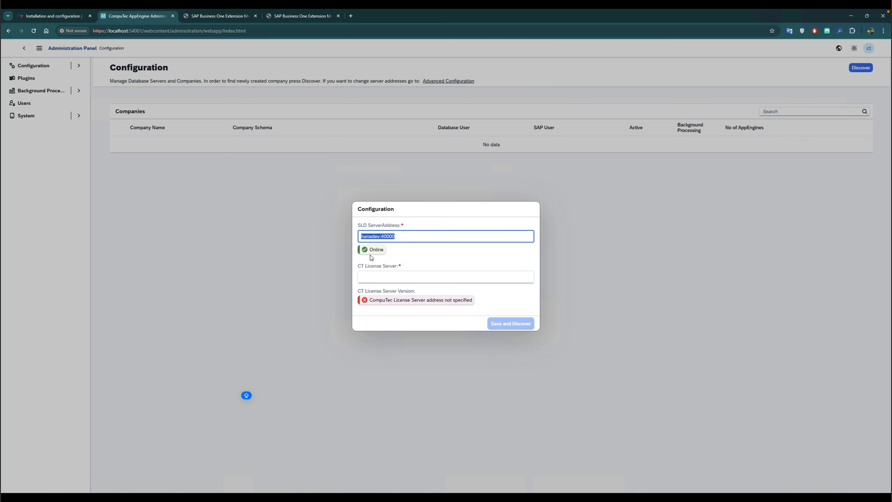
{"action": "left_click", "coordinate": [378, 279]}
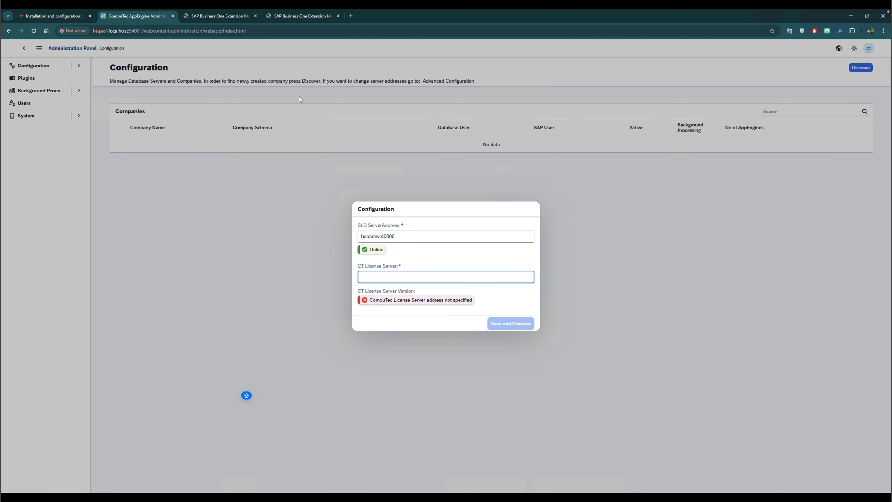
- Open the CompuTec License Server Installation guide from the ProcessForce download documentation
{"action": "left_click", "coordinate": [78, 16]}
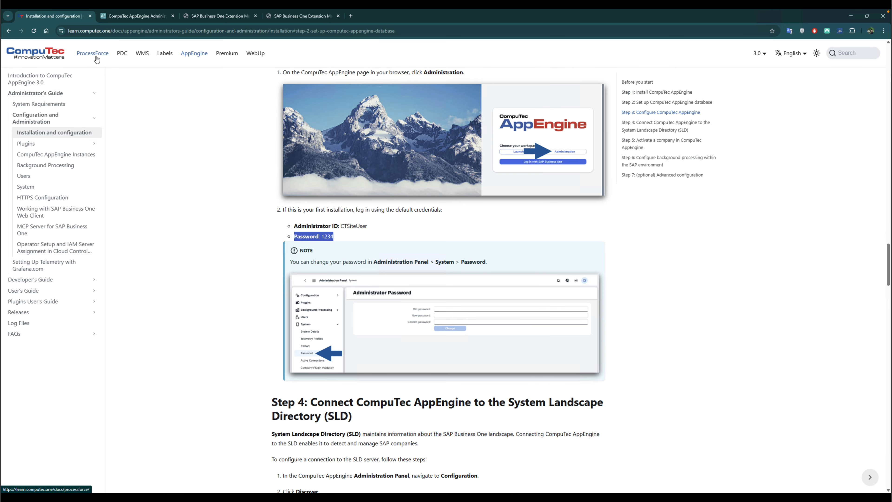
{"action": "left_click", "coordinate": [96, 56]}
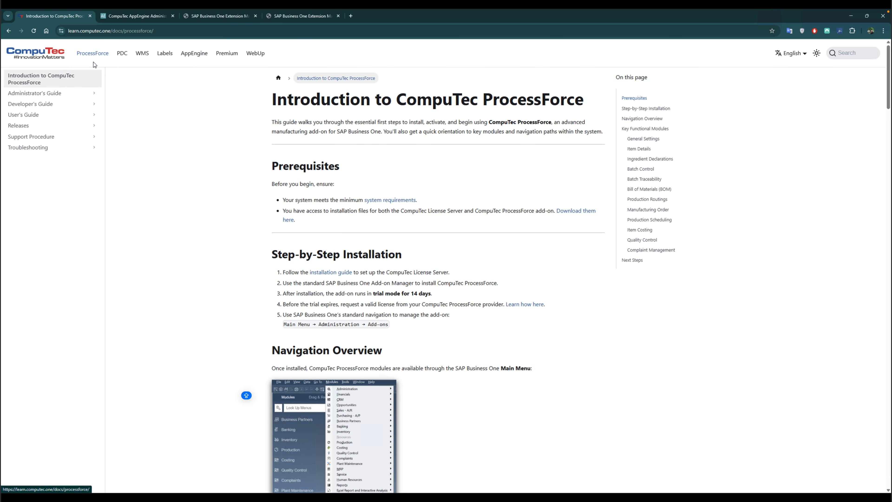
{"action": "left_click", "coordinate": [66, 126]}
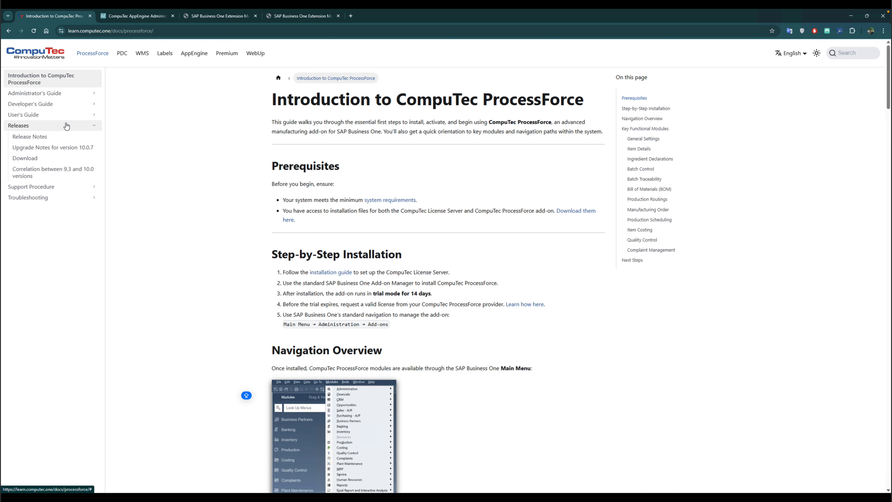
{"action": "left_click", "coordinate": [58, 157]}
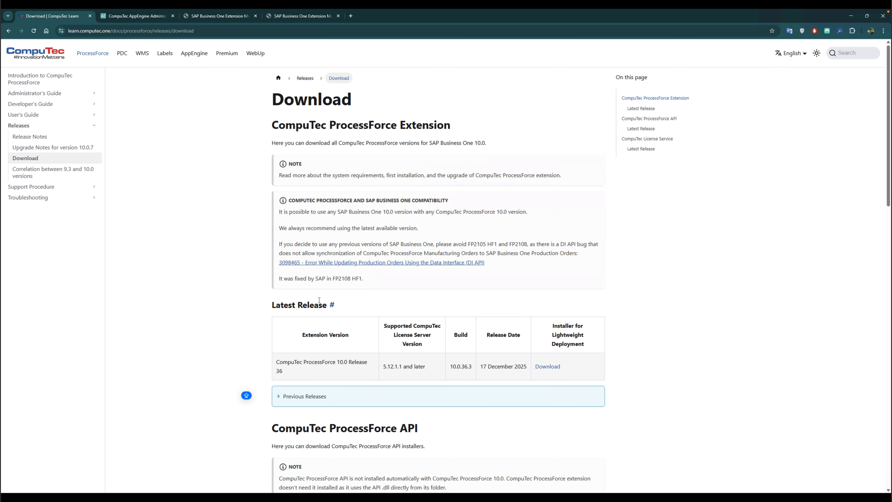
{"action": "scroll", "coordinate": [319, 300], "scroll_direction": "down", "scroll_amount": 10}
{"action": "scroll", "coordinate": [320, 302], "scroll_direction": "down", "scroll_amount": 6}
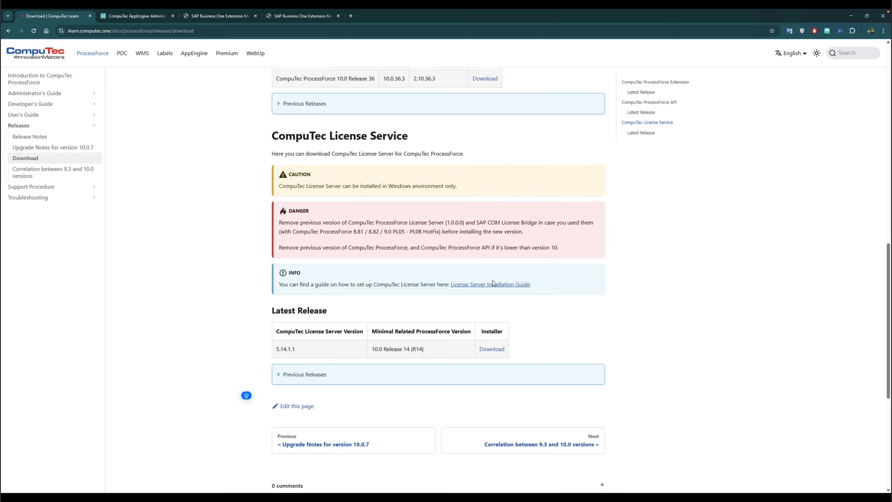
{"action": "left_click", "coordinate": [456, 285]}
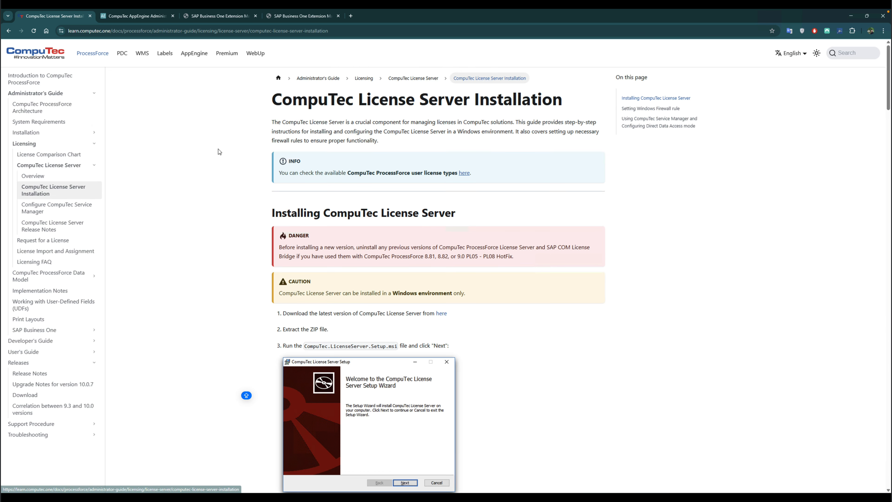
{"action": "scroll", "coordinate": [264, 250], "scroll_direction": "down", "scroll_amount": 4}
{"action": "scroll", "coordinate": [264, 253], "scroll_direction": "down", "scroll_amount": 3}
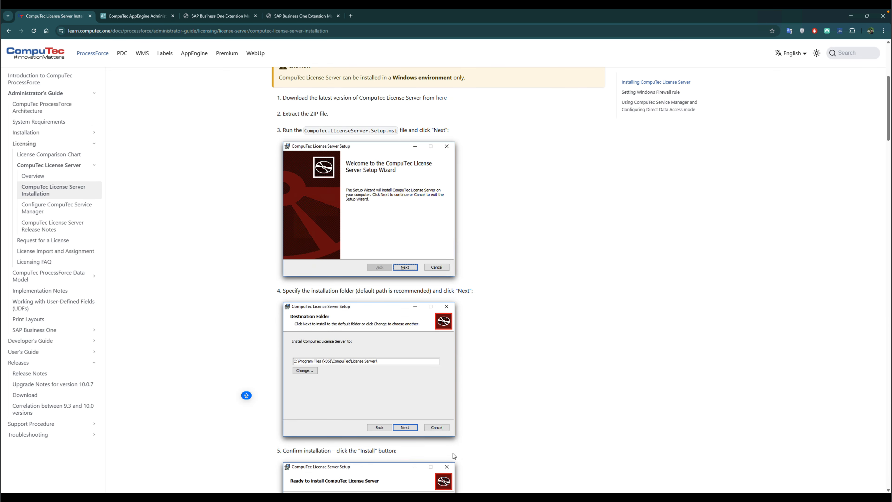
- Minimize the open windows and launch CompuTec Service Manager from the Windows search
{"action": "left_click", "coordinate": [849, 16]}
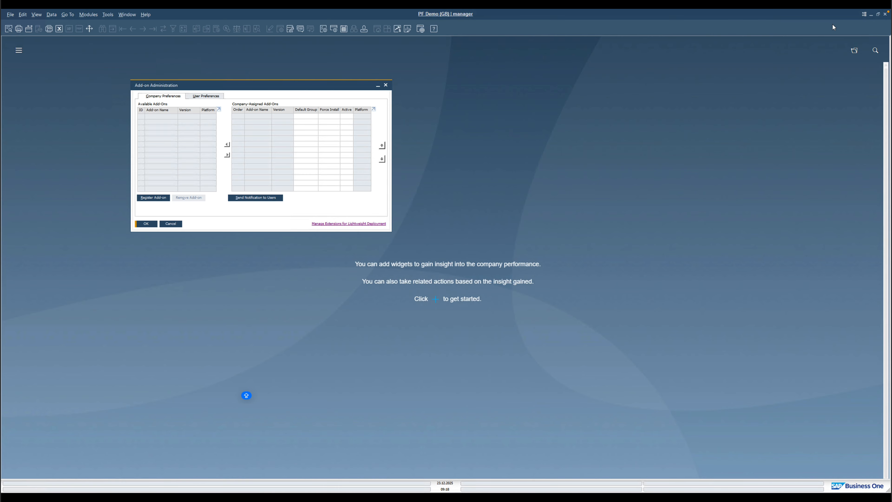
{"action": "left_click", "coordinate": [872, 16]}
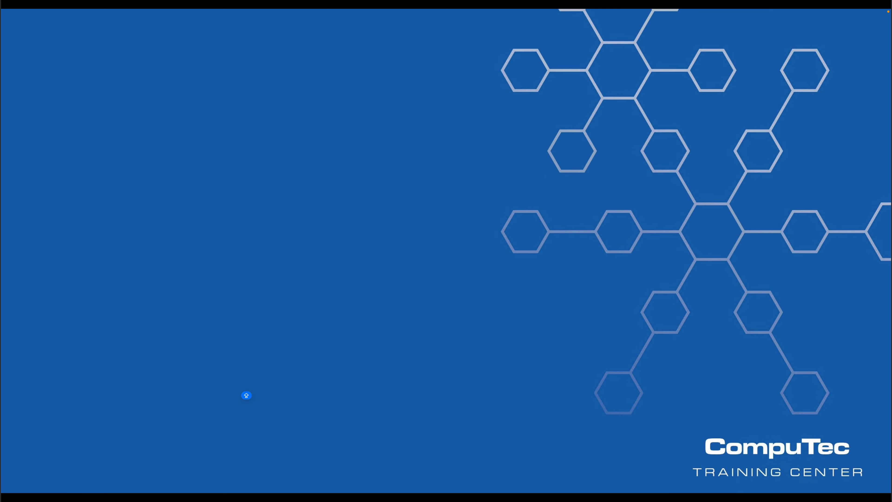
{"action": "left_click", "coordinate": [341, 496]}
{"action": "type", "text": "comp"}
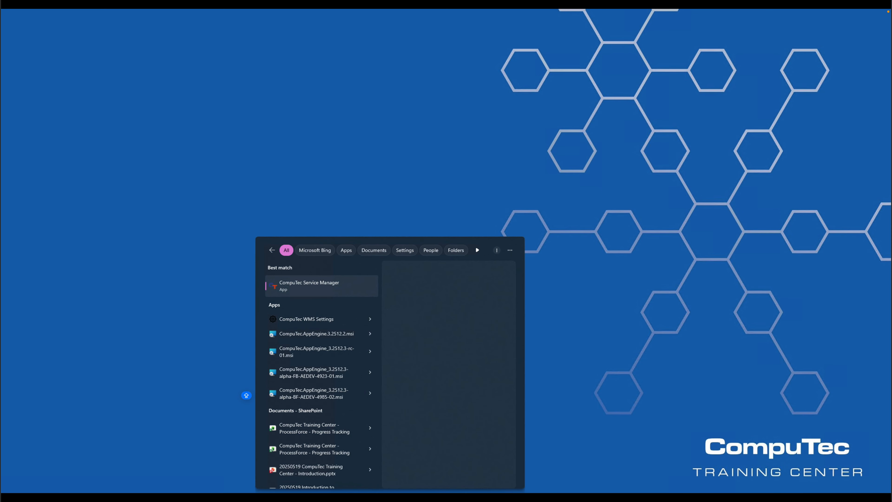
{"action": "key", "text": "Return"}
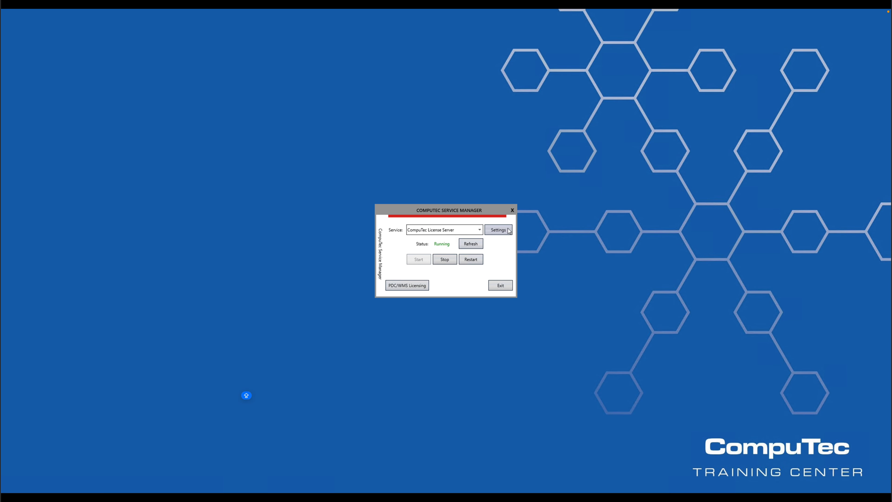
- Check the CompuTec License Server's port number in the Service Manager settings, then exit
{"action": "left_click", "coordinate": [500, 233]}
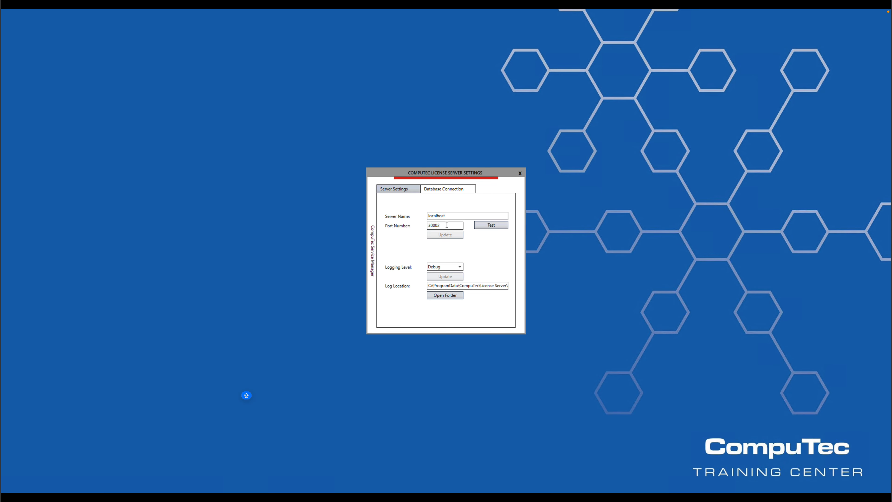
{"action": "double_click", "coordinate": [429, 226]}
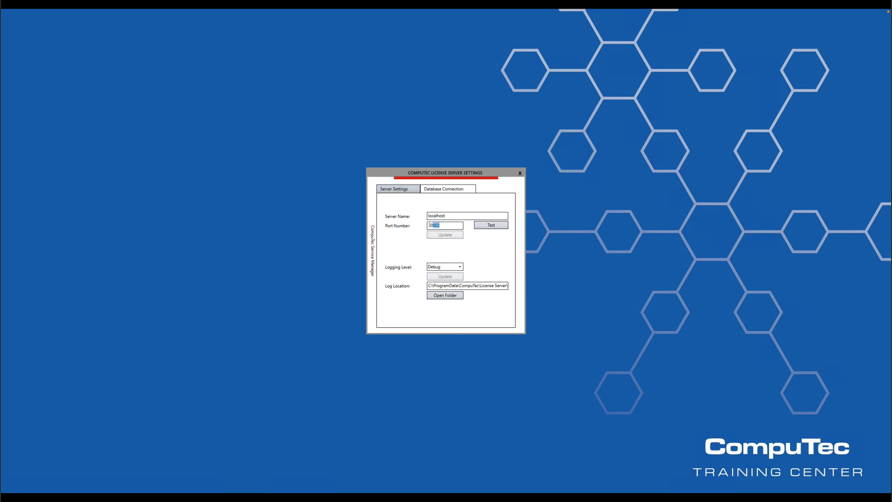
{"action": "left_click", "coordinate": [520, 174]}
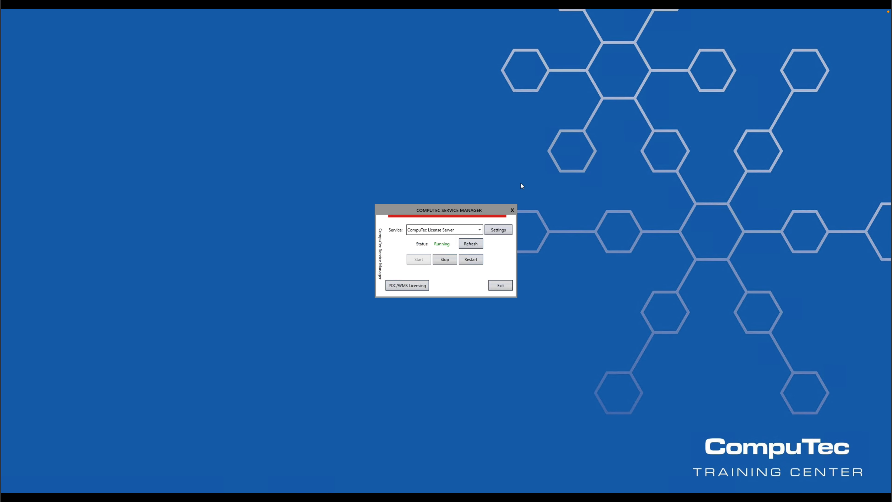
{"action": "left_click", "coordinate": [501, 285]}
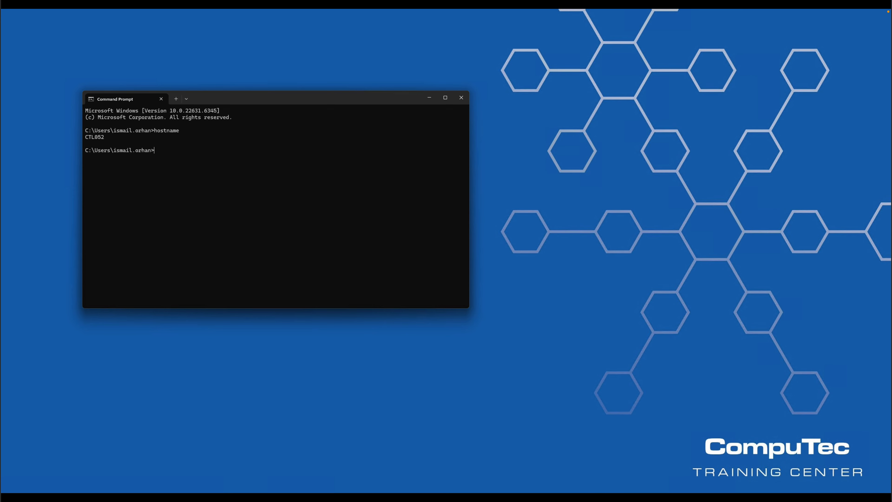
- Run the hostname command in the Command Prompt
{"action": "key", "text": "Caps_Lock"}
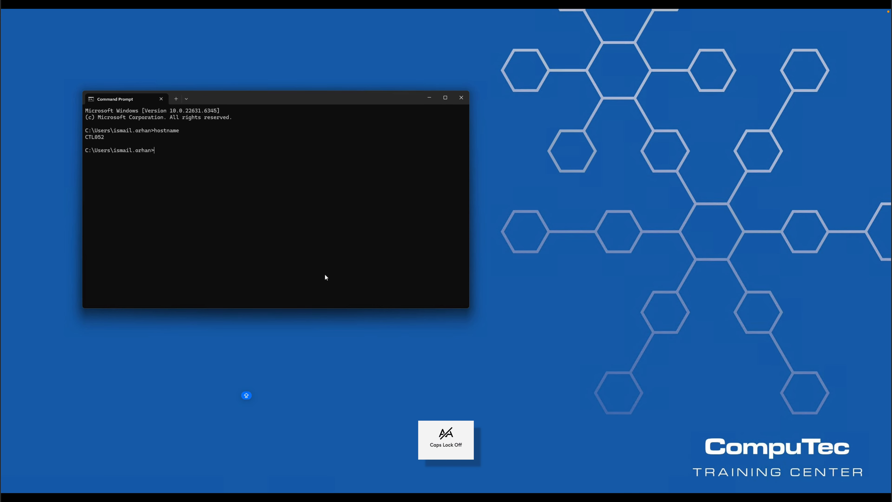
{"action": "type", "text": "hostname"}
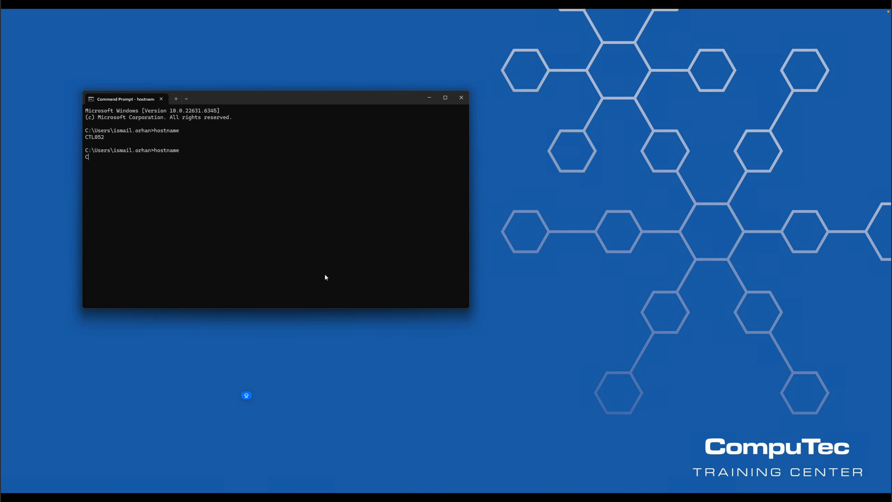
- Enter CTL052:30002 as the CT License Server address in the AppEngine configuration dialog
{"action": "key", "text": "Return"}
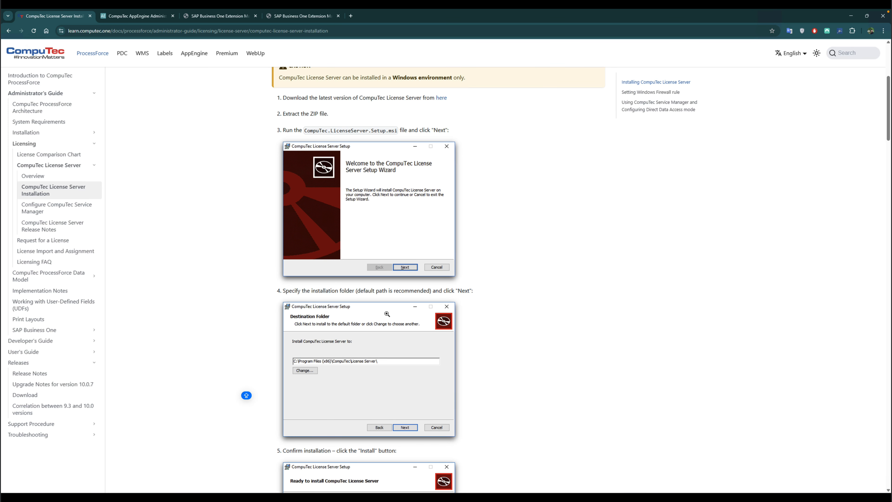
{"action": "left_click", "coordinate": [150, 18]}
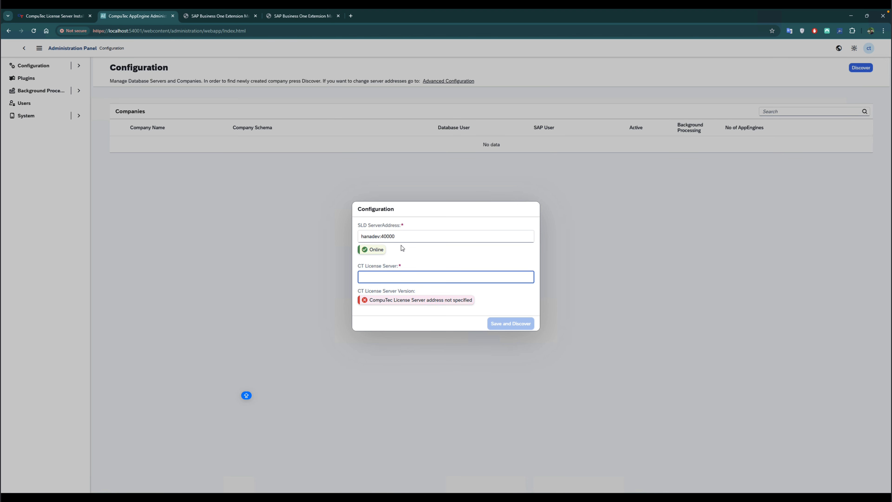
{"action": "key", "text": "Caps_Lock"}
{"action": "type", "text": "CTL"}
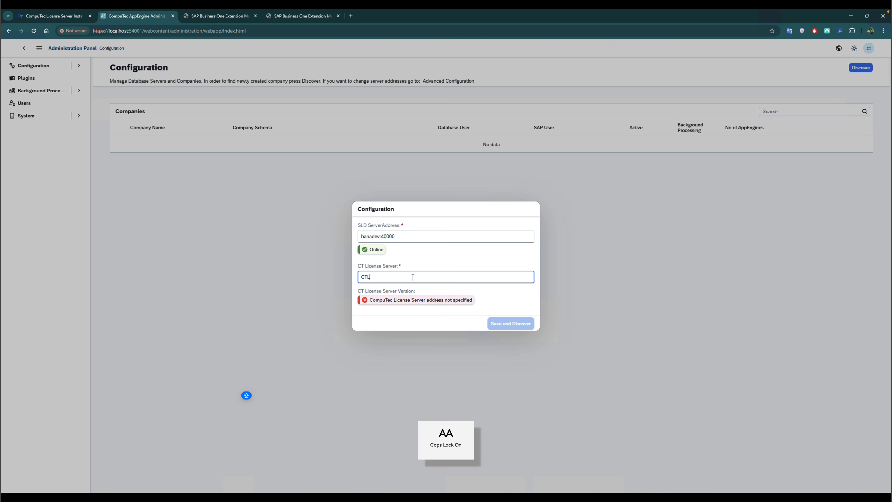
{"action": "type", "text": "052:300"}
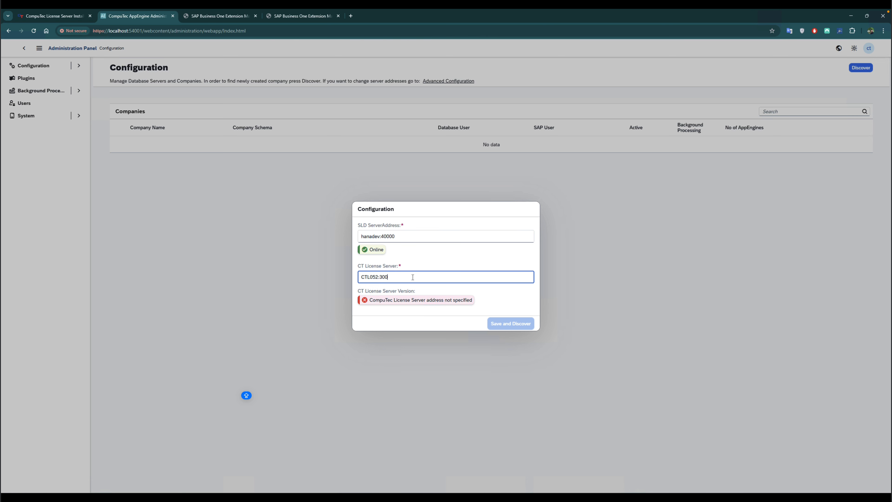
{"action": "type", "text": "02"}
{"action": "key", "text": "Tab"}
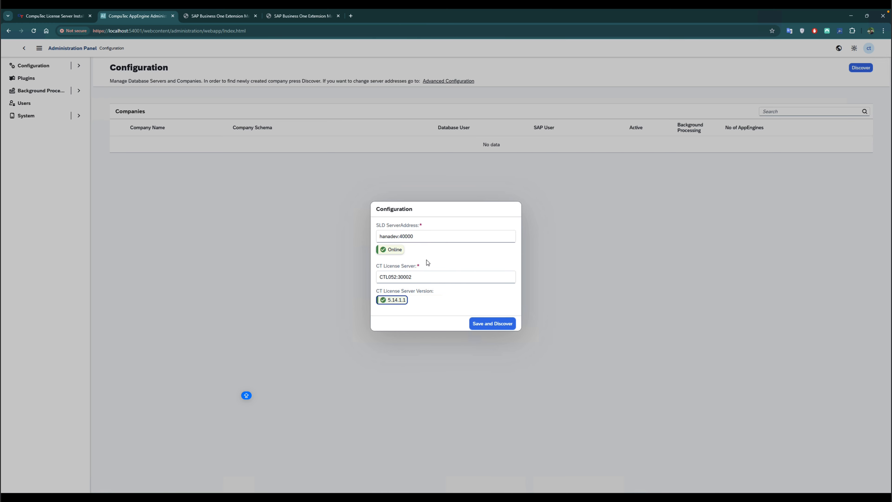
- Save and discover the configuration, logging in with the SLD server user's password, and confirm restarting AppEngine
{"action": "left_click", "coordinate": [486, 326]}
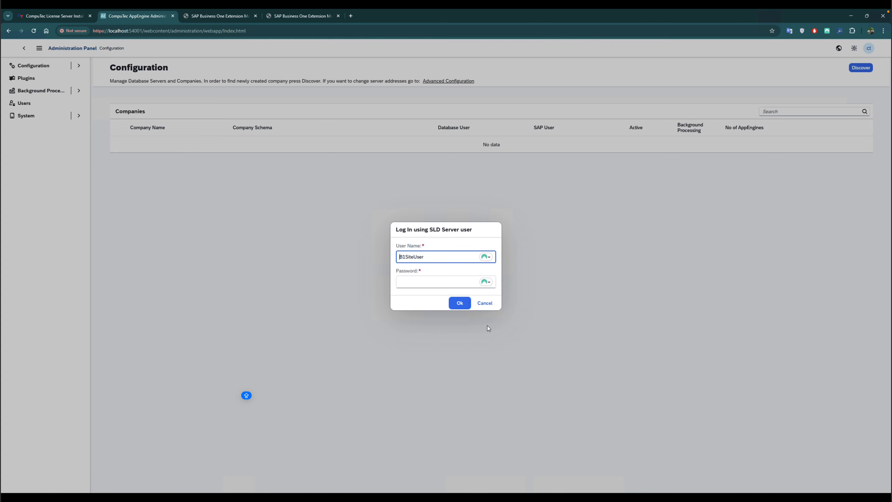
{"action": "left_click", "coordinate": [438, 282]}
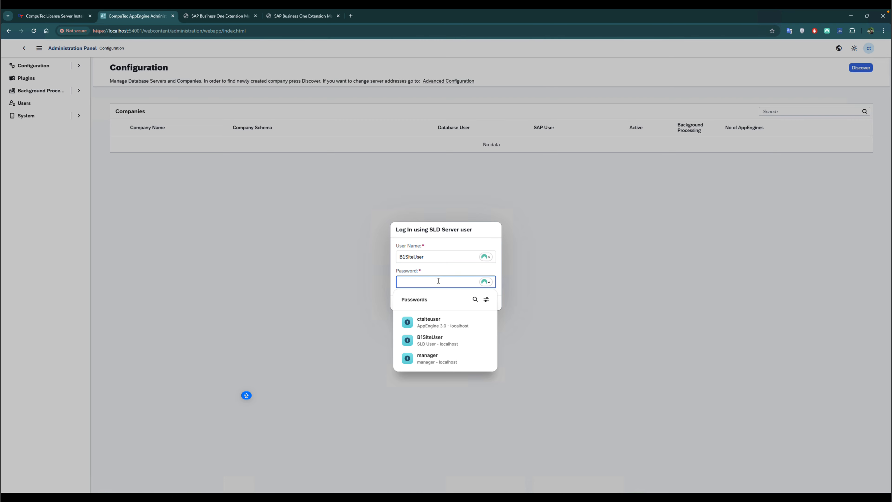
{"action": "left_click", "coordinate": [441, 343]}
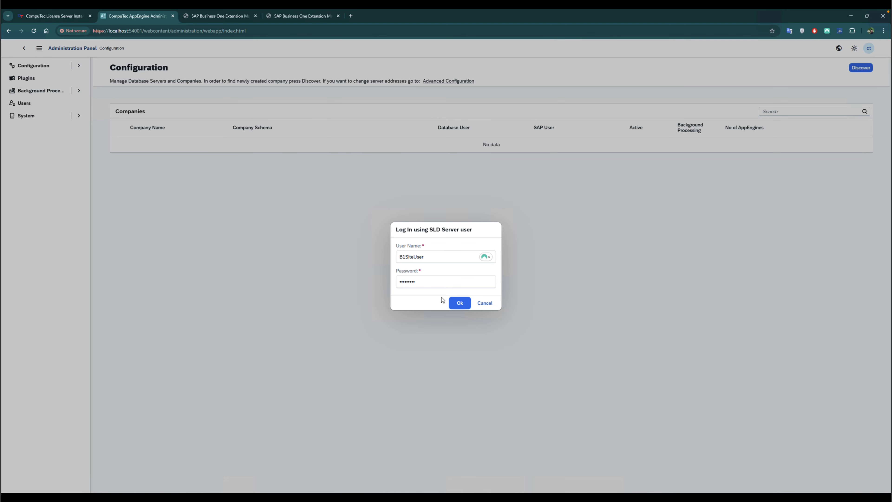
{"action": "left_click", "coordinate": [460, 304]}
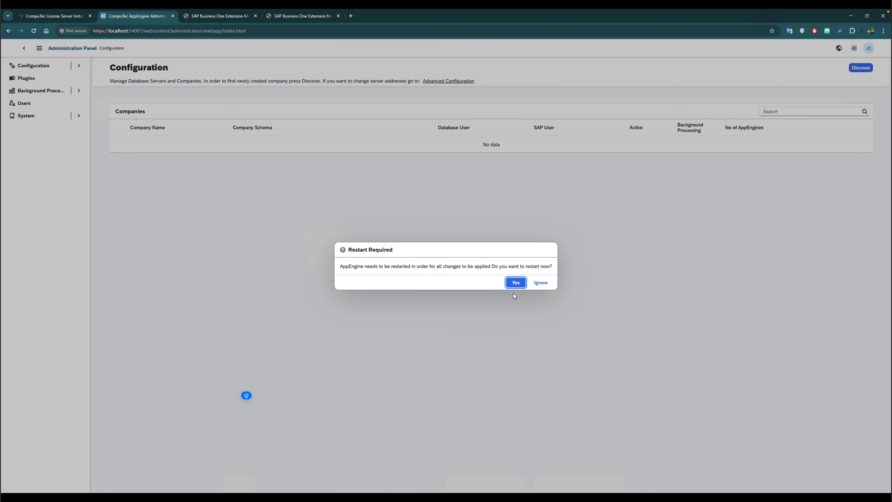
{"action": "left_click", "coordinate": [516, 285]}
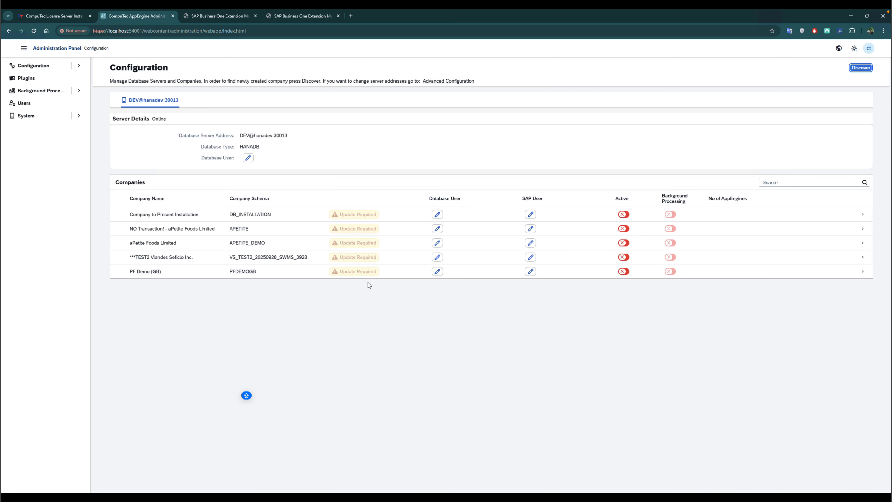
- Set the database server's Database User credentials to user SYSTEM with its password
{"action": "left_click", "coordinate": [248, 159]}
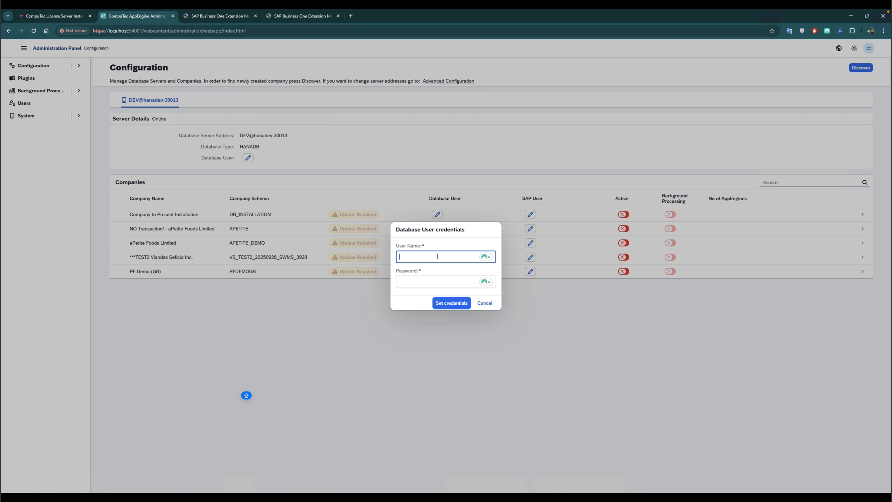
{"action": "left_click", "coordinate": [437, 257]}
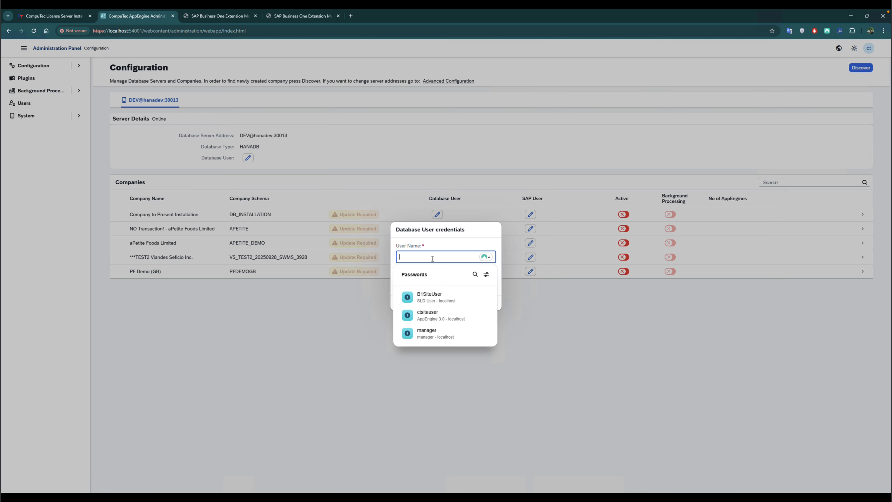
{"action": "key", "text": "Caps_Lock"}
{"action": "type", "text": "SYSTEM"}
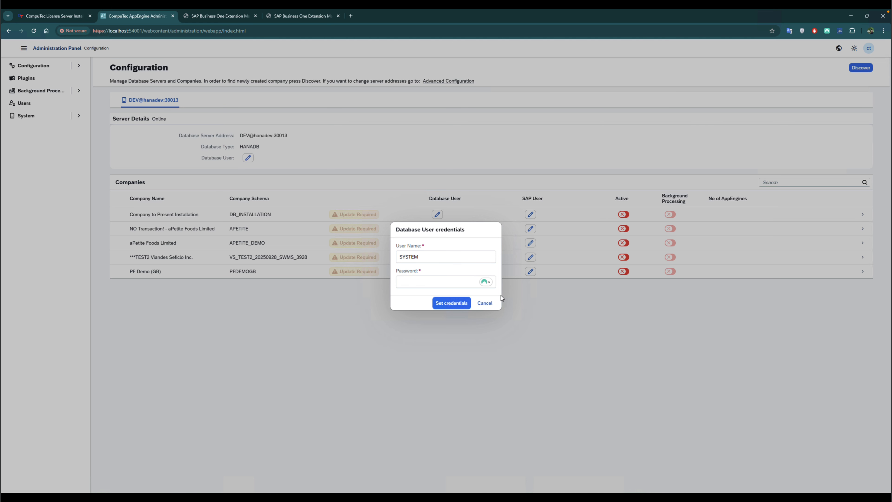
{"action": "left_click", "coordinate": [449, 281]}
{"action": "type", "text": "••"}
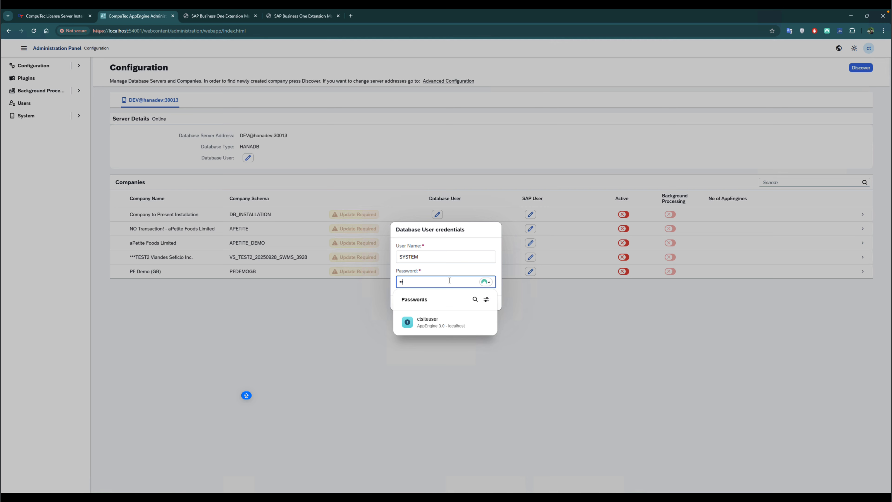
{"action": "key", "text": "Caps_Lock"}
{"action": "type", "text": "•••••••"}
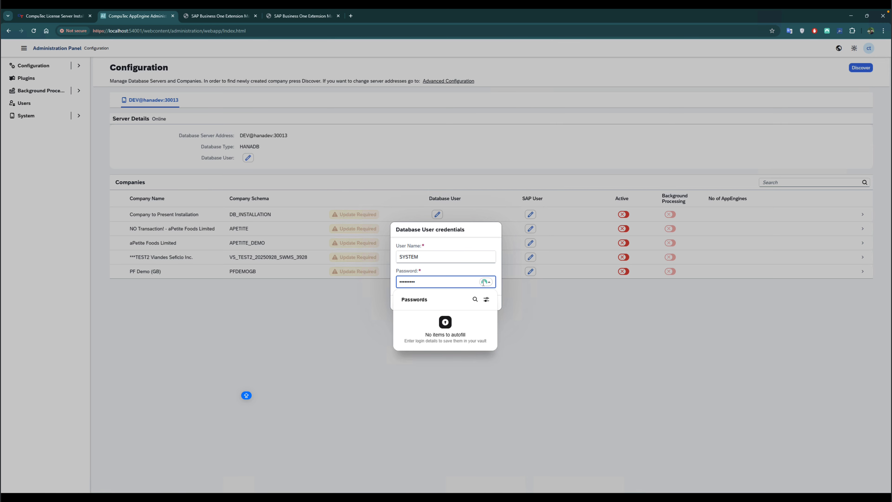
{"action": "left_click", "coordinate": [562, 328]}
{"action": "left_click", "coordinate": [444, 304]}
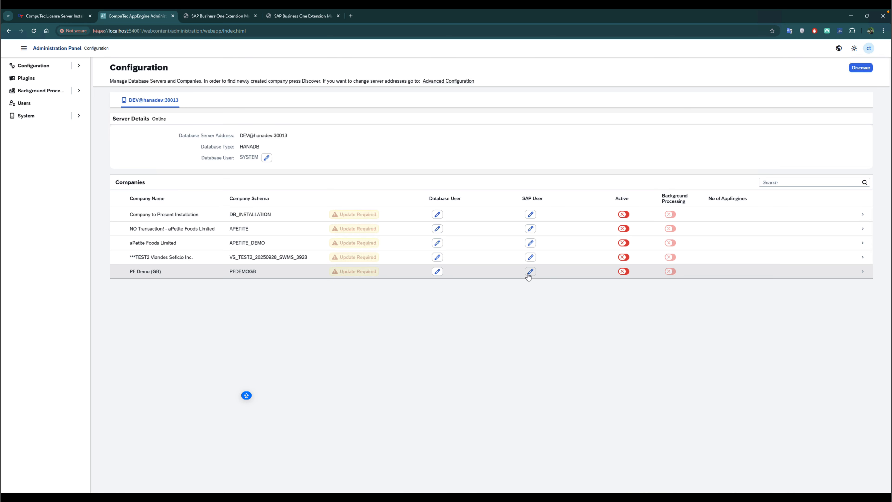
- Set the PF Demo (GB) company's Database User credentials to SYSTEM with its password
{"action": "left_click", "coordinate": [437, 271]}
{"action": "key", "text": "Caps_Lock"}
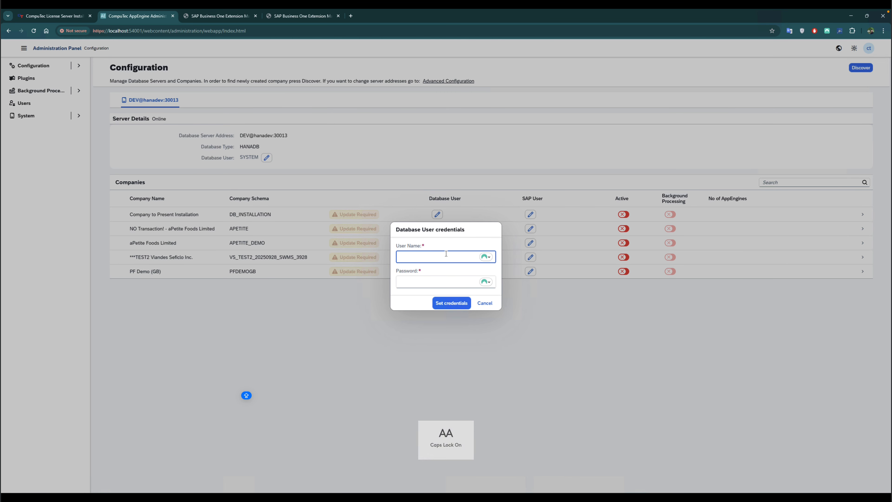
{"action": "type", "text": "SYSTEM"}
{"action": "key", "text": "Tab"}
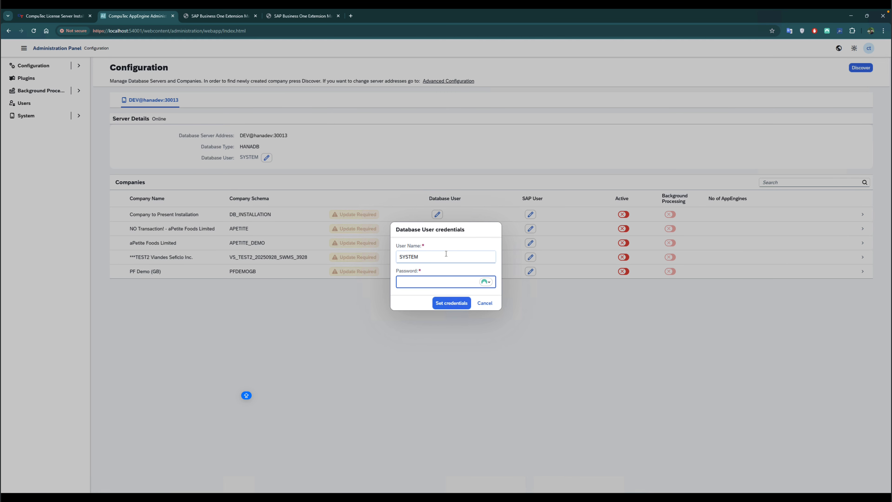
{"action": "type", "text": "••"}
{"action": "key", "text": "Caps_Lock"}
{"action": "type", "text": "•••••••"}
{"action": "left_click", "coordinate": [452, 303]}
- Add and assign a new SAP user manager with its password as the default user for PF Demo (GB)
{"action": "left_click", "coordinate": [531, 272]}
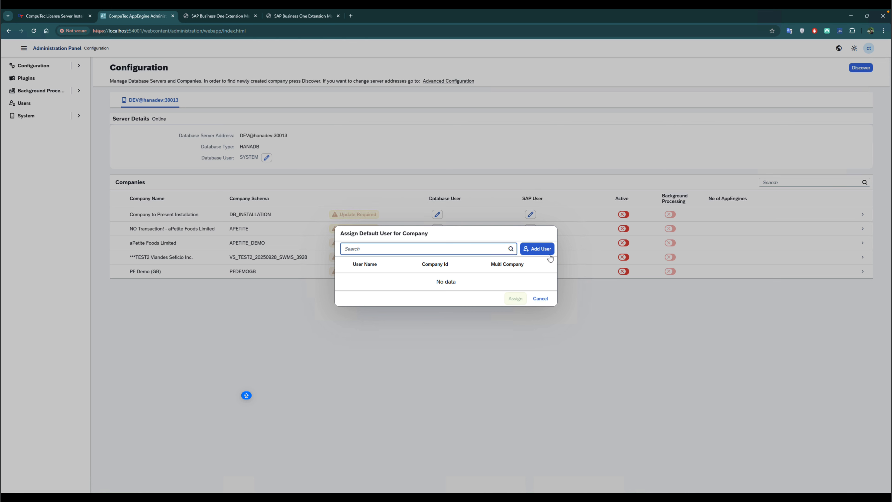
{"action": "left_click", "coordinate": [544, 251]}
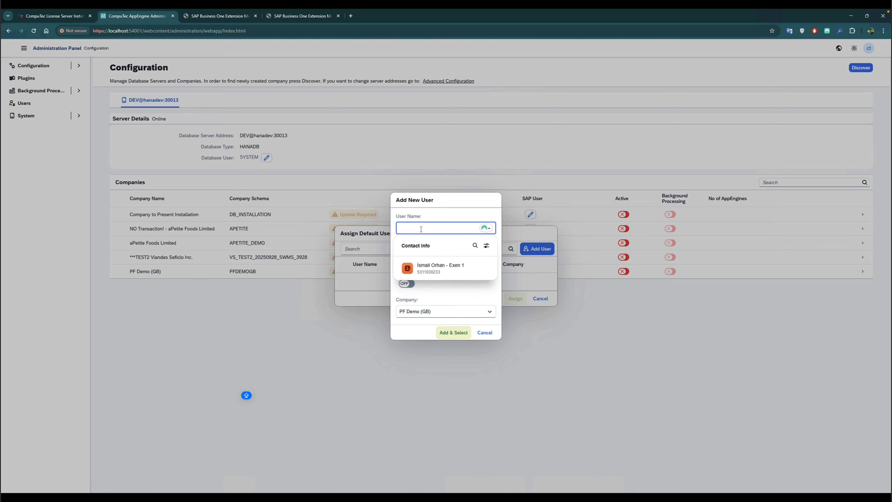
{"action": "type", "text": "manager"}
{"action": "key", "text": "Tab"}
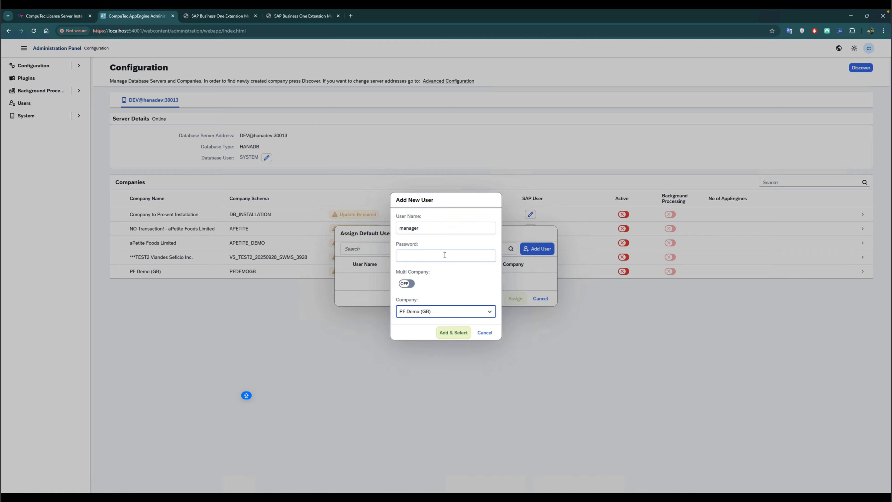
{"action": "left_click", "coordinate": [444, 256]}
{"action": "type", "text": "m"}
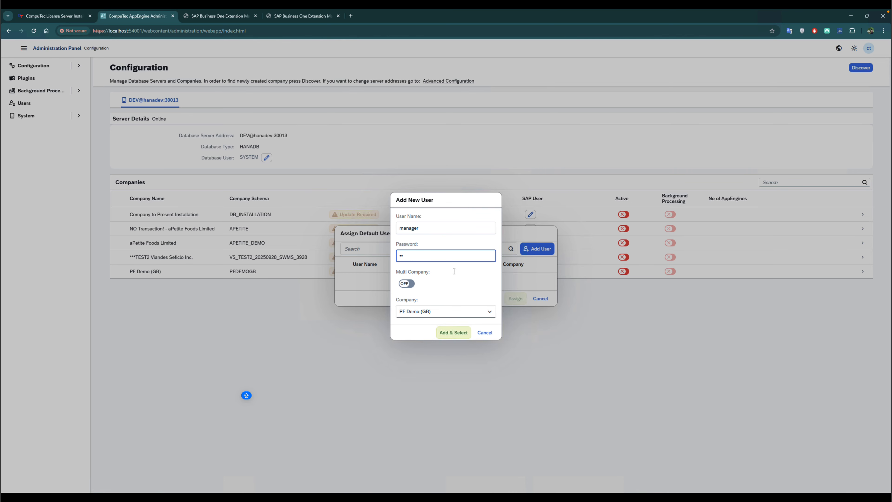
{"action": "type", "text": "ana"}
{"action": "left_click", "coordinate": [448, 334]}
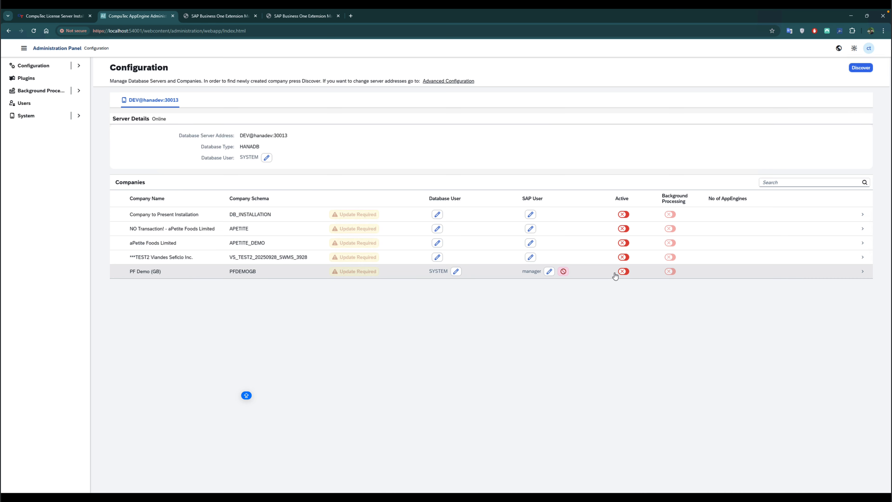
- Review the extensions list in the SAP Business One Extension Manager tab before returning to AppEngine
{"action": "left_click", "coordinate": [624, 272]}
{"action": "left_click", "coordinate": [218, 16]}
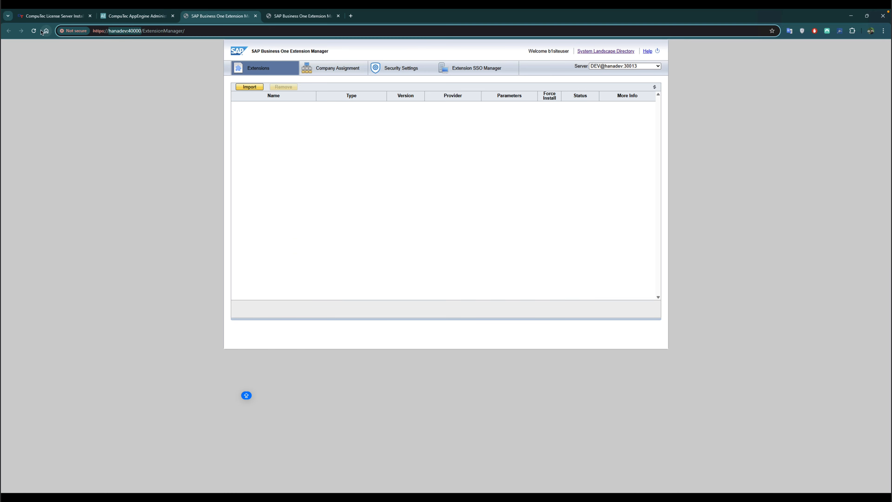
{"action": "left_click", "coordinate": [138, 19]}
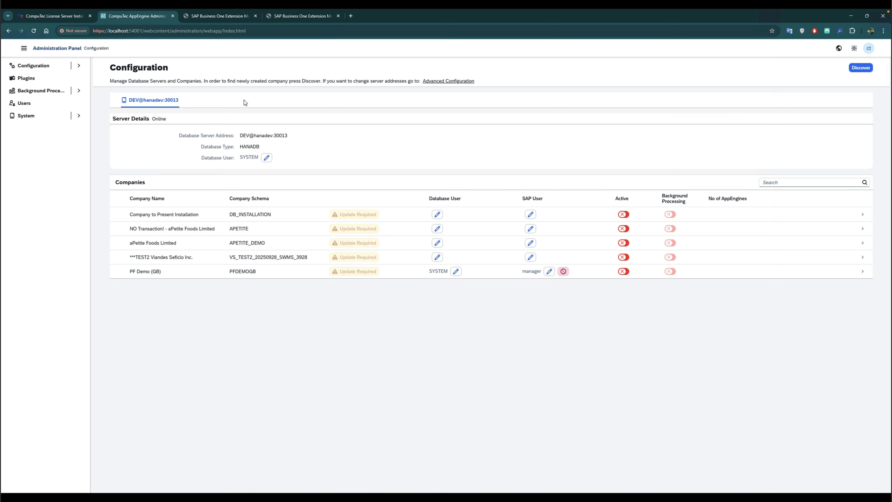
{"action": "left_click", "coordinate": [223, 18]}
{"action": "left_click", "coordinate": [147, 18]}
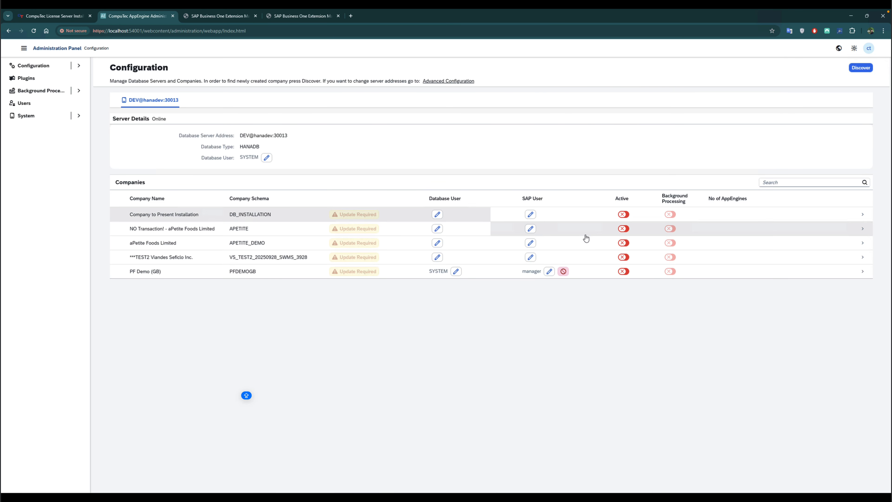
- Activate the PF Demo (GB) company, logging in with the SLD server user's password, and close the progress window
{"action": "left_click", "coordinate": [627, 274]}
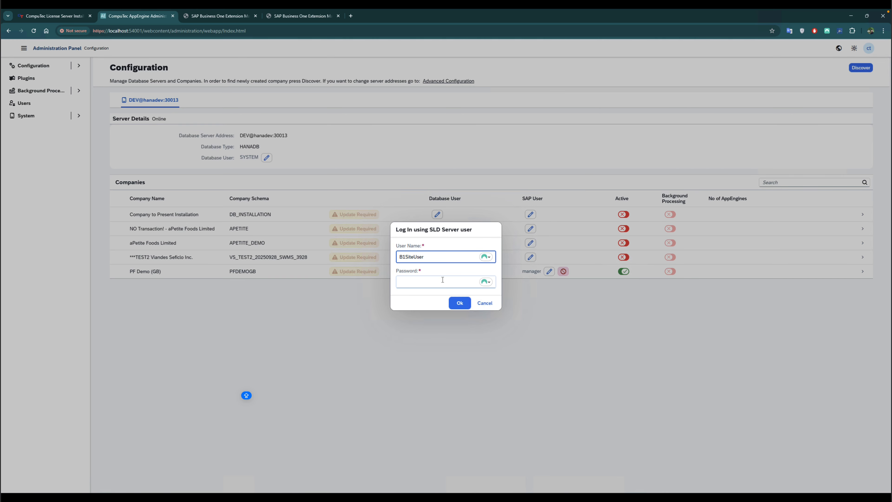
{"action": "left_click", "coordinate": [442, 280]}
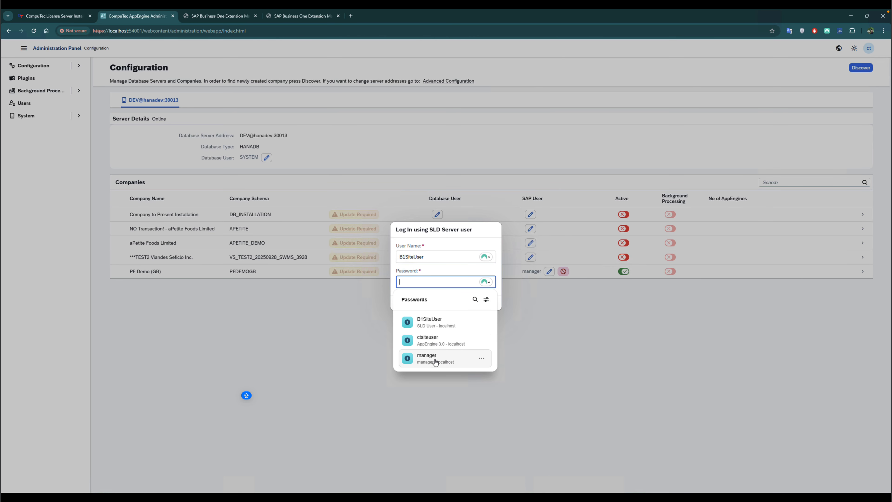
{"action": "left_click", "coordinate": [439, 324]}
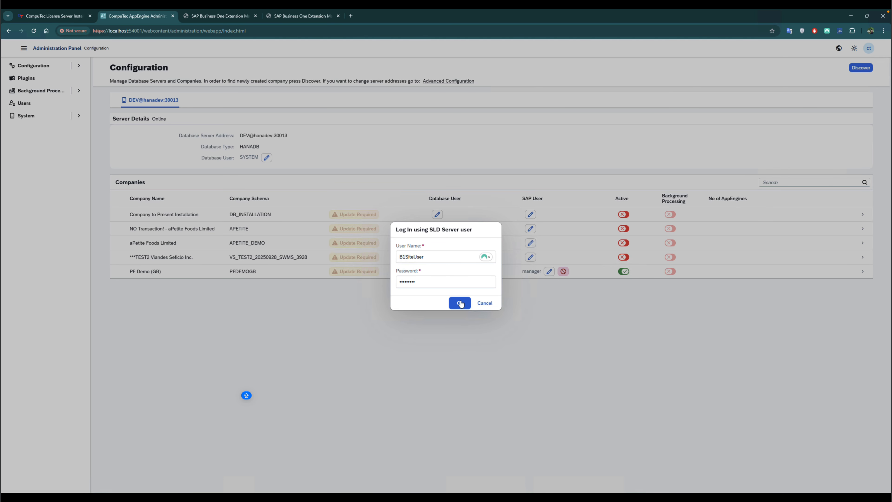
{"action": "left_click", "coordinate": [460, 303]}
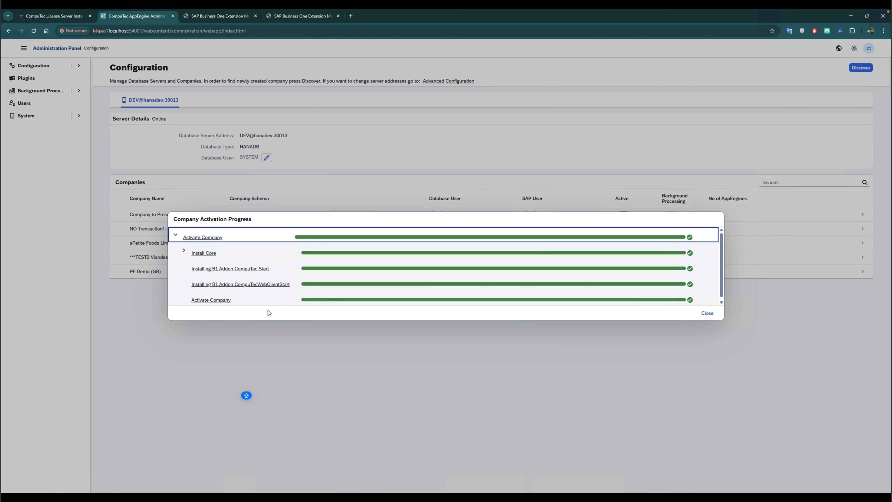
{"action": "left_click", "coordinate": [706, 314]}
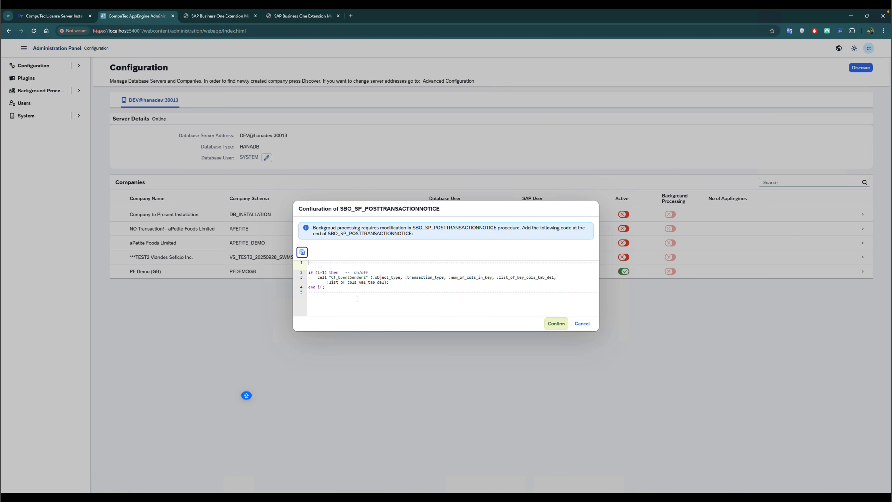
- Examine the code required for the SBO_SP_POSTTRANSACTIONNOTICE procedure in the background processing configuration dialog
{"action": "left_click_drag", "start_coordinate": [348, 299], "coordinate": [300, 264]}
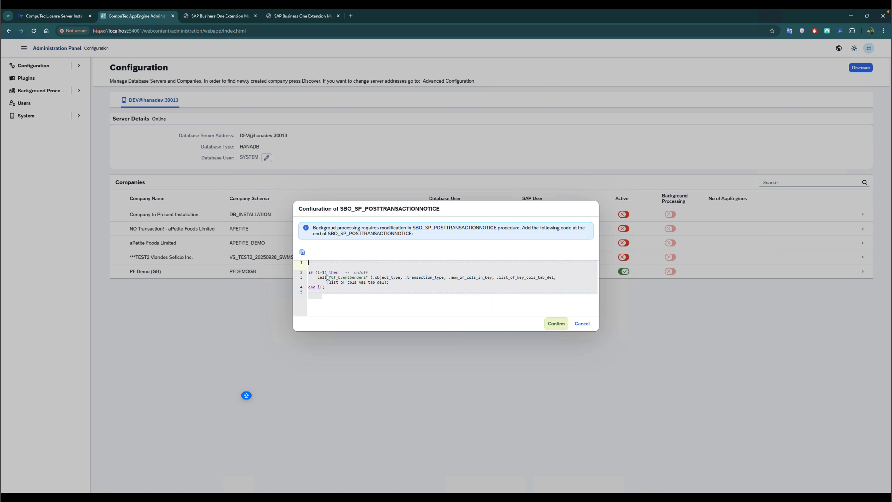
{"action": "left_click", "coordinate": [339, 287]}
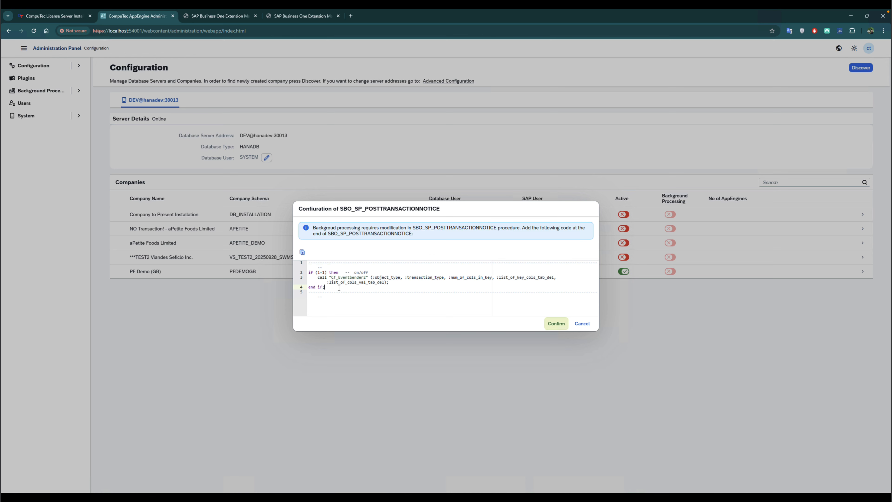
{"action": "double_click", "coordinate": [440, 228]}
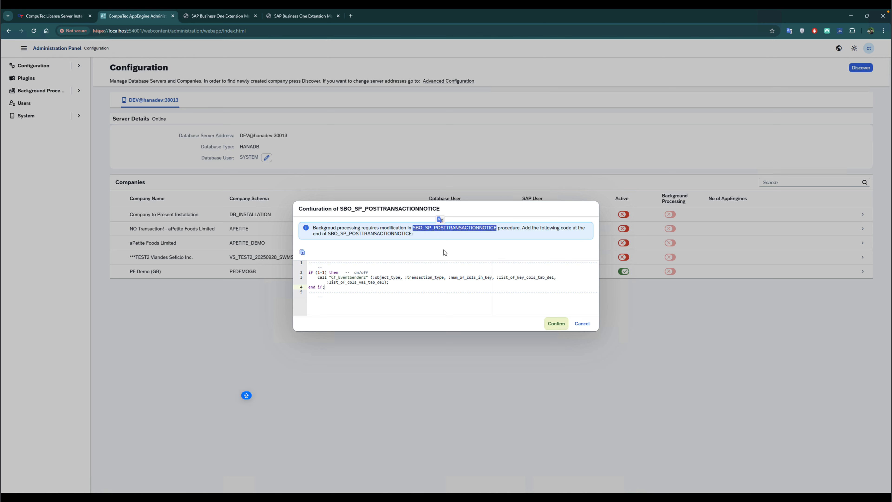
{"action": "left_click", "coordinate": [416, 283]}
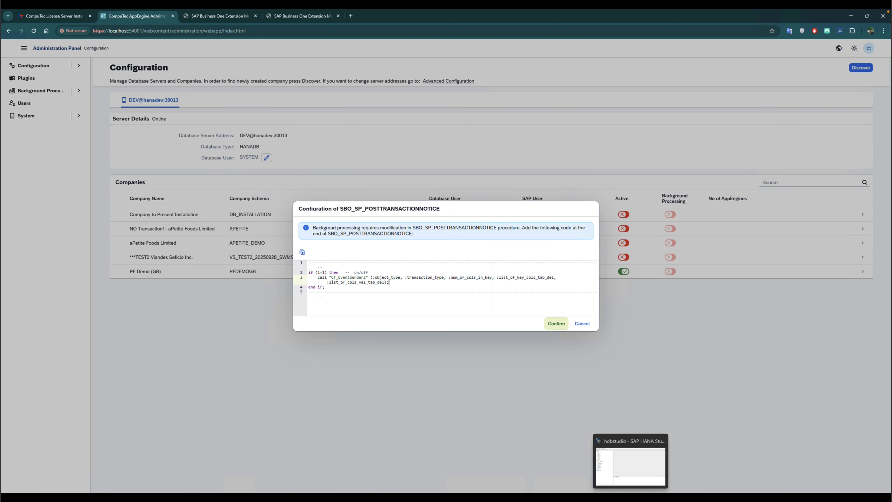
- Switch to SAP HANA Studio and open the SBO_SP_POSTTRANSACTIONNOTICE procedure in the PFDEMOGB schema's procedures
{"action": "left_click", "coordinate": [631, 498]}
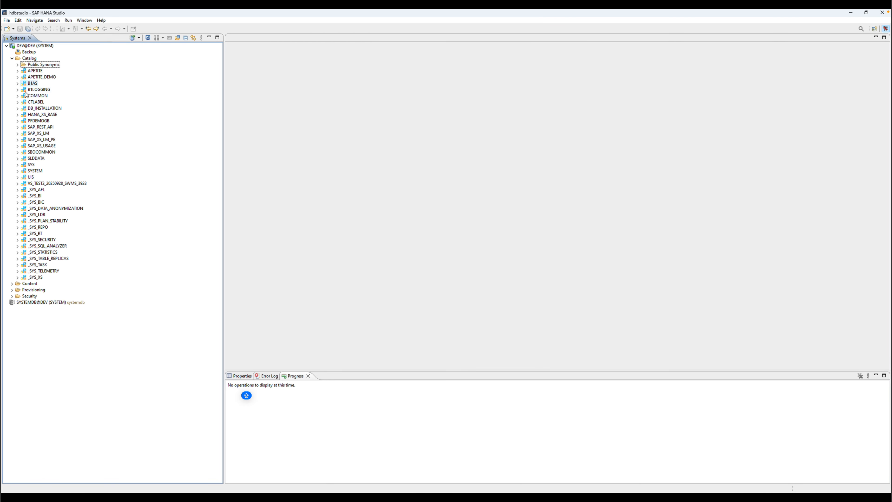
{"action": "left_click", "coordinate": [18, 121]}
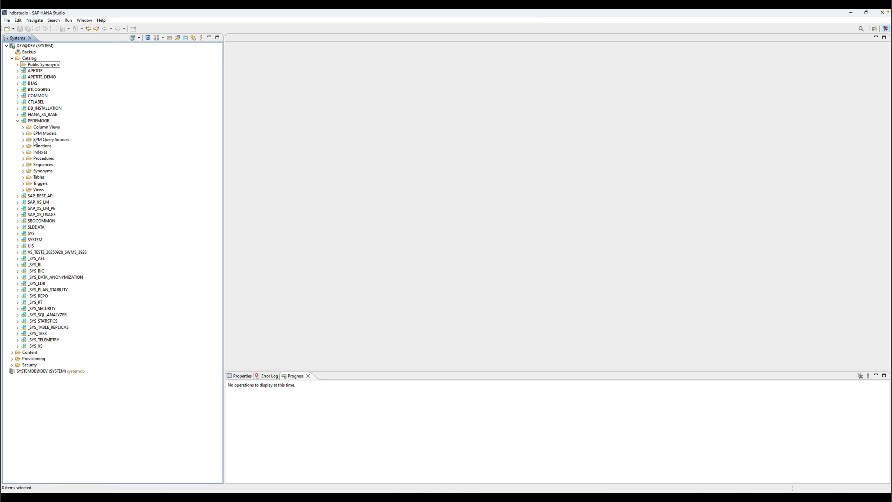
{"action": "left_click", "coordinate": [23, 159]}
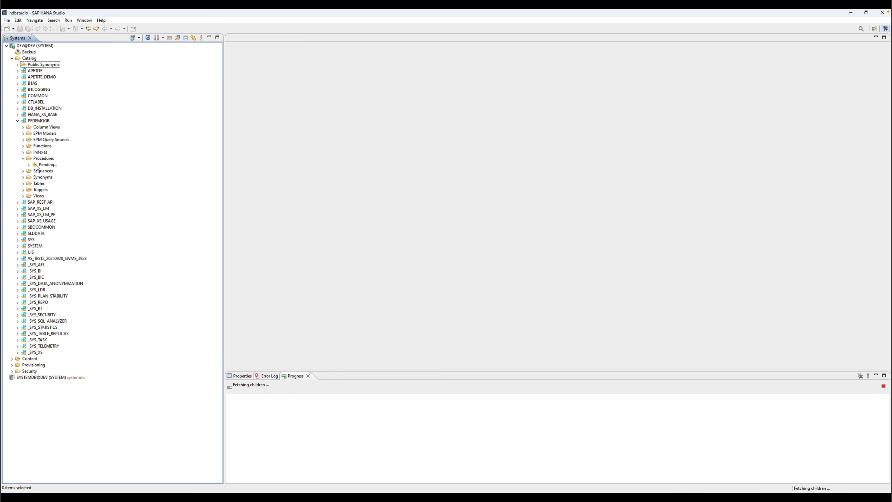
{"action": "left_click_drag", "start_coordinate": [218, 79], "coordinate": [229, 290]}
{"action": "double_click", "coordinate": [81, 172]}
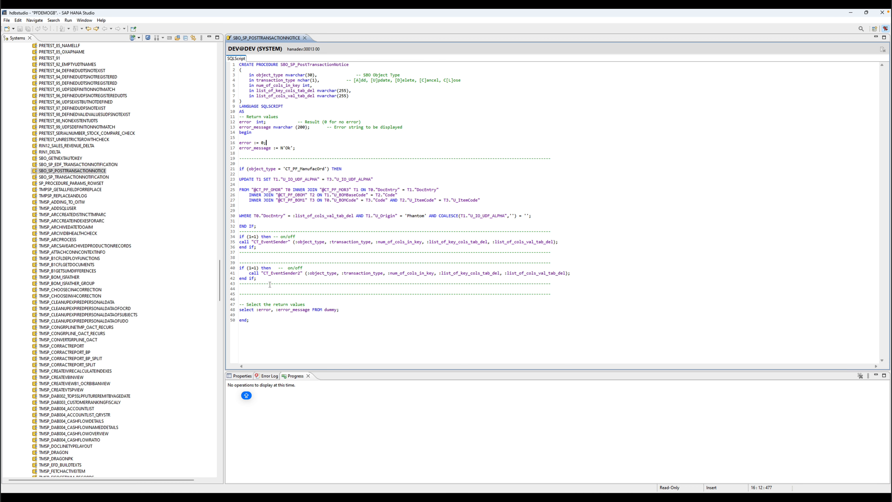
- Copy the whole procedure definition into a new SQL console
{"action": "left_click", "coordinate": [287, 287]}
{"action": "key", "text": "ctrl+a"}
{"action": "key", "text": "ctrl+c"}
{"action": "left_click", "coordinate": [293, 270]}
{"action": "left_click", "coordinate": [78, 171]}
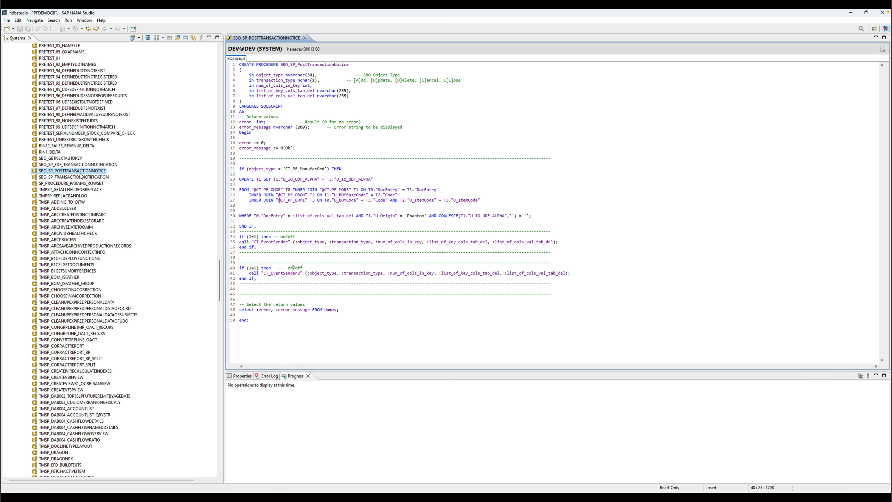
{"action": "left_click", "coordinate": [169, 37]}
{"action": "key", "text": "ctrl+v"}
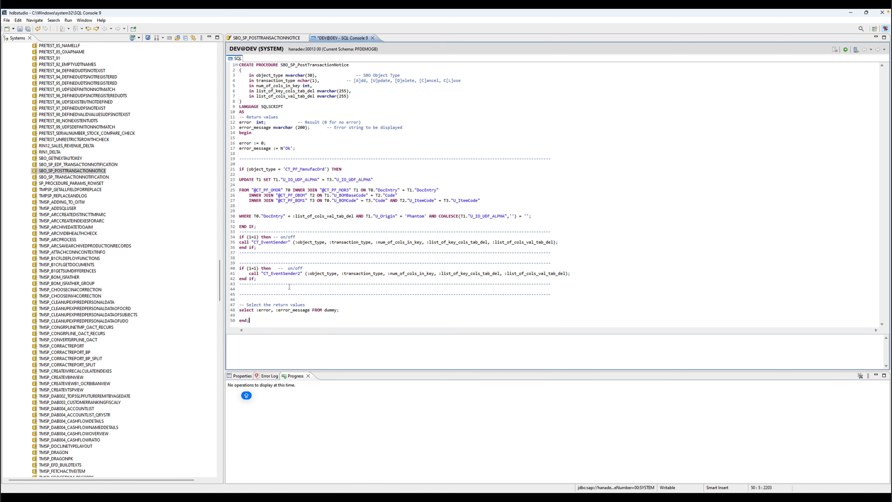
- Delete the existing event-sender blocks and paste the CT_EventSender2 code snippet before the return-values section
{"action": "left_click_drag", "start_coordinate": [264, 289], "coordinate": [232, 232]}
{"action": "key", "text": "Delete"}
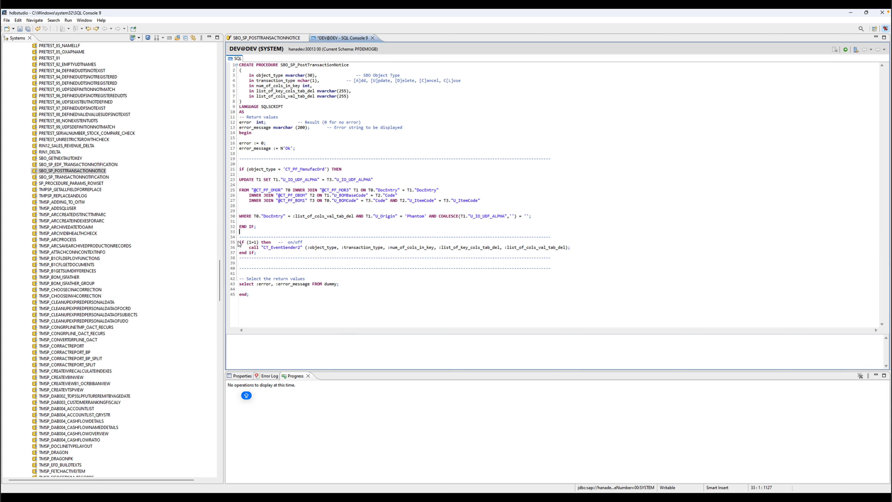
{"action": "left_click_drag", "start_coordinate": [252, 263], "coordinate": [232, 242]}
{"action": "key", "text": "ctrl+c"}
{"action": "key", "text": "Delete"}
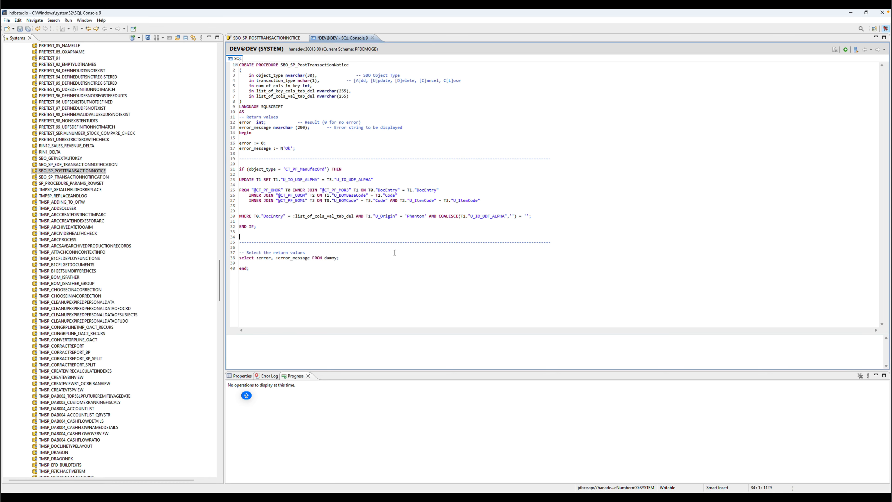
{"action": "key", "text": "ctrl+v"}
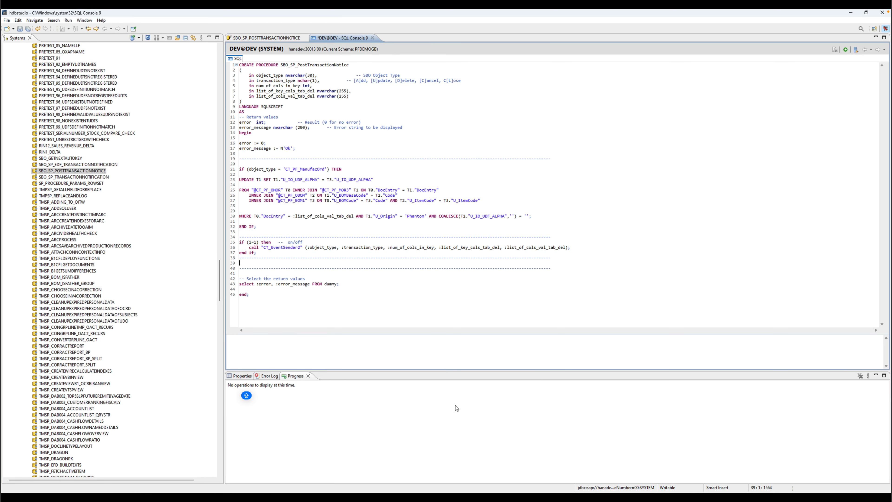
- Return to AppEngine and confirm the SBO_SP_POSTTRANSACTIONNOTICE background processing configuration
{"action": "key", "text": "alt+Tab"}
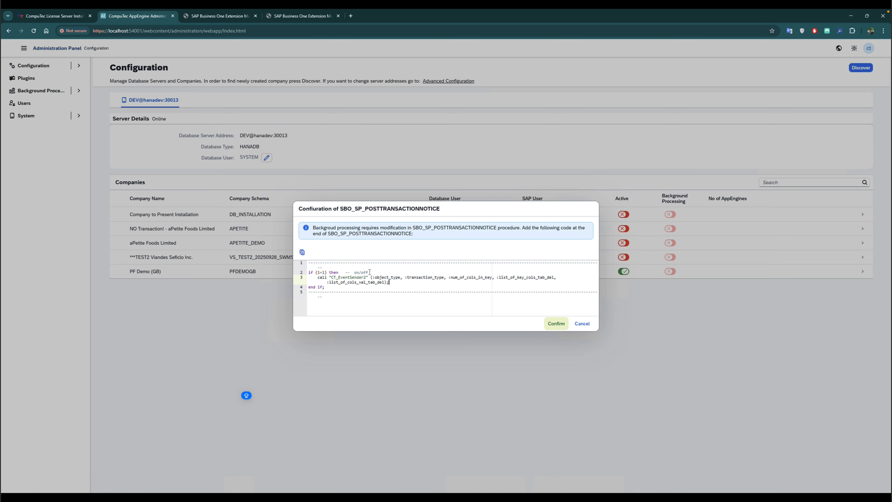
{"action": "key", "text": "Caps_Lock"}
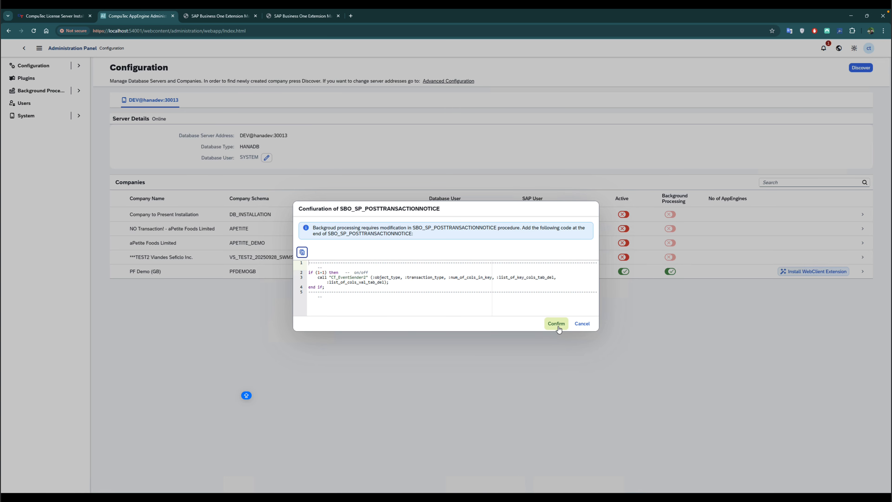
{"action": "left_click", "coordinate": [558, 326]}
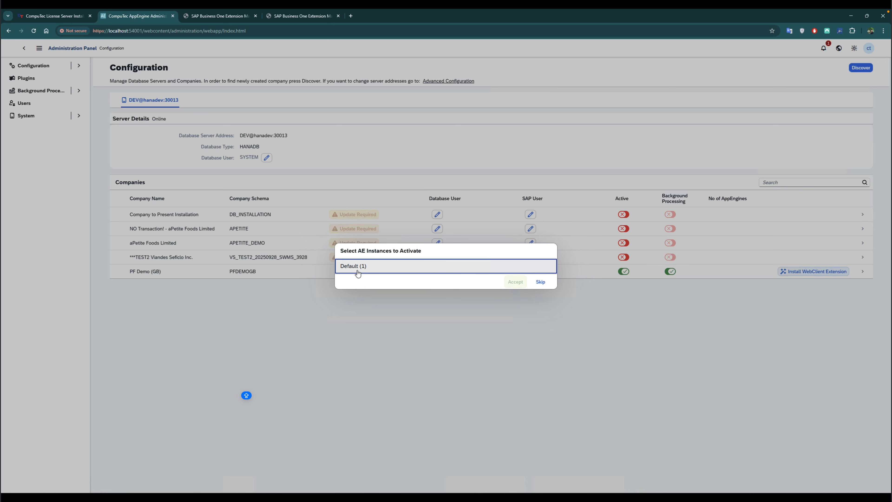
- Activate the Default (1) AE instance, log in with the SLD server user's password, and close the progress window
{"action": "left_click", "coordinate": [394, 269]}
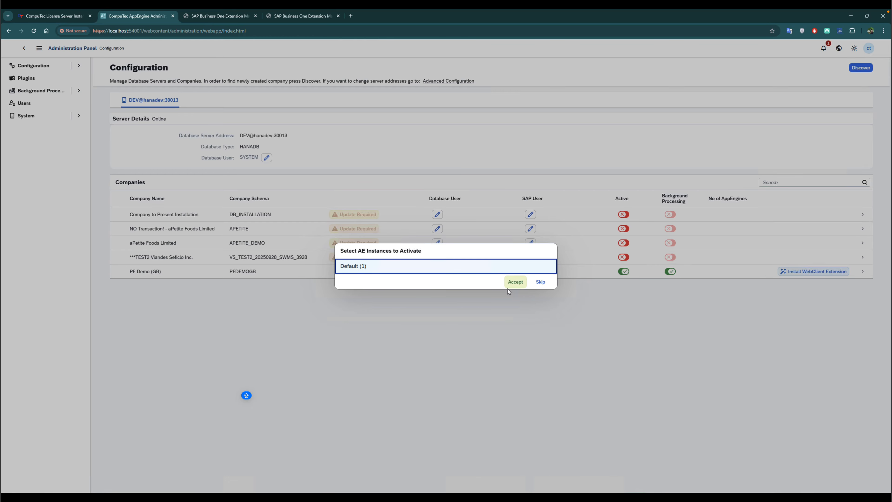
{"action": "left_click", "coordinate": [515, 282]}
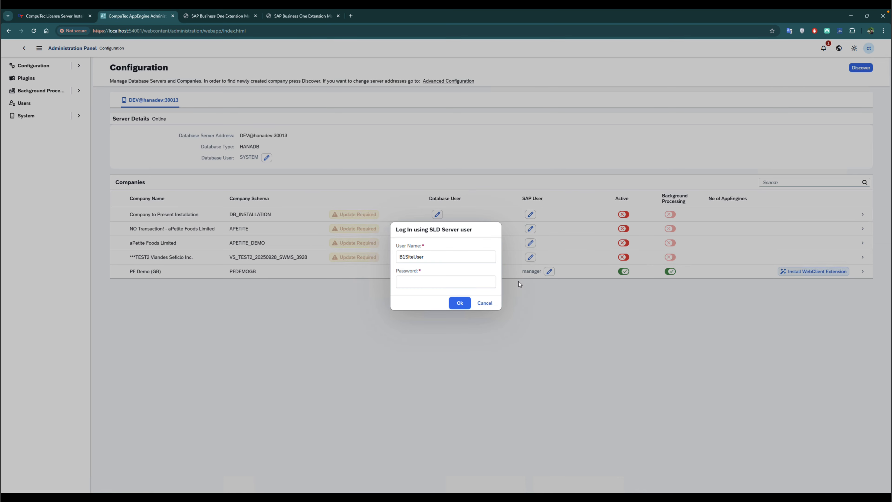
{"action": "left_click", "coordinate": [445, 281]}
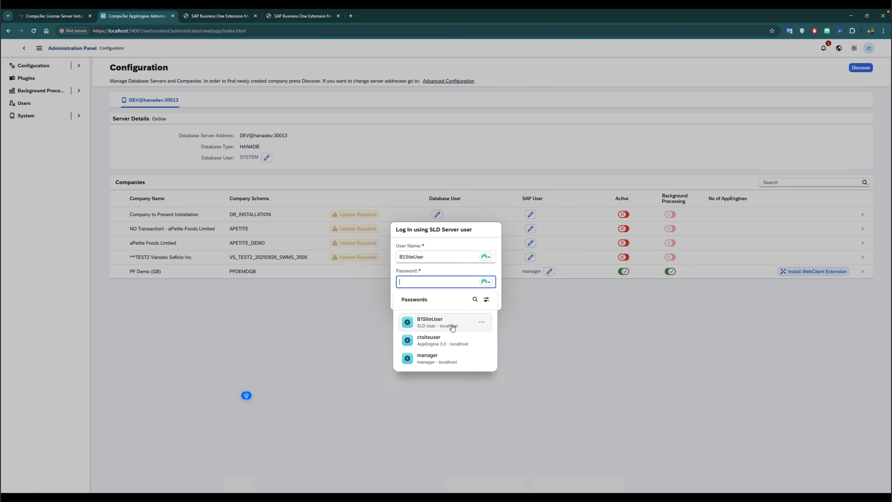
{"action": "left_click", "coordinate": [453, 321]}
{"action": "left_click", "coordinate": [461, 304]}
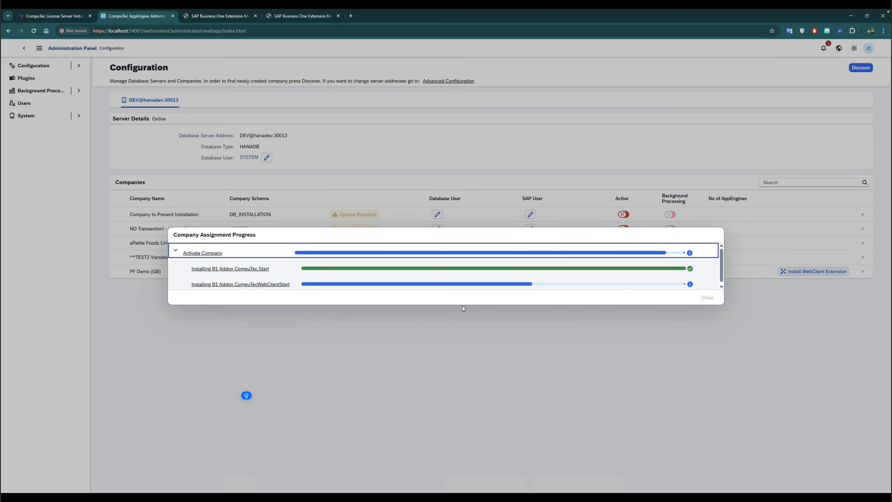
{"action": "left_click", "coordinate": [707, 313]}
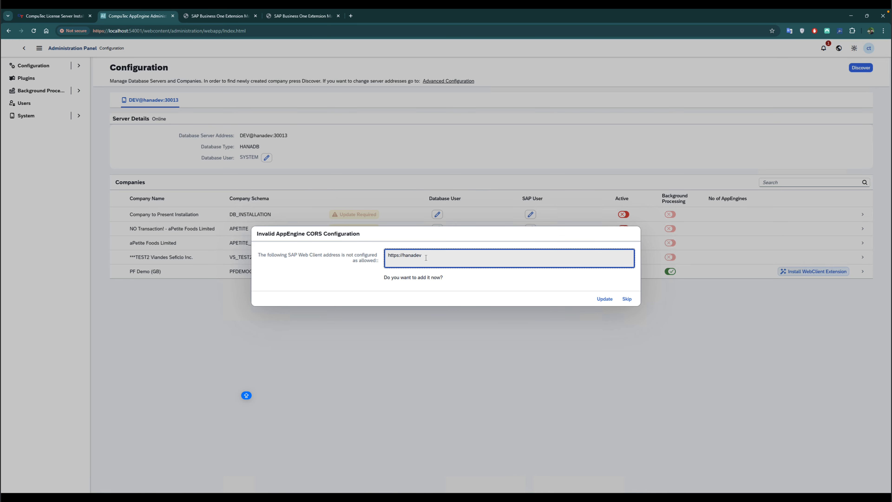
{"action": "left_click_drag", "start_coordinate": [425, 257], "coordinate": [388, 255]}
{"action": "left_click", "coordinate": [391, 260]}
{"action": "left_click", "coordinate": [605, 299]}
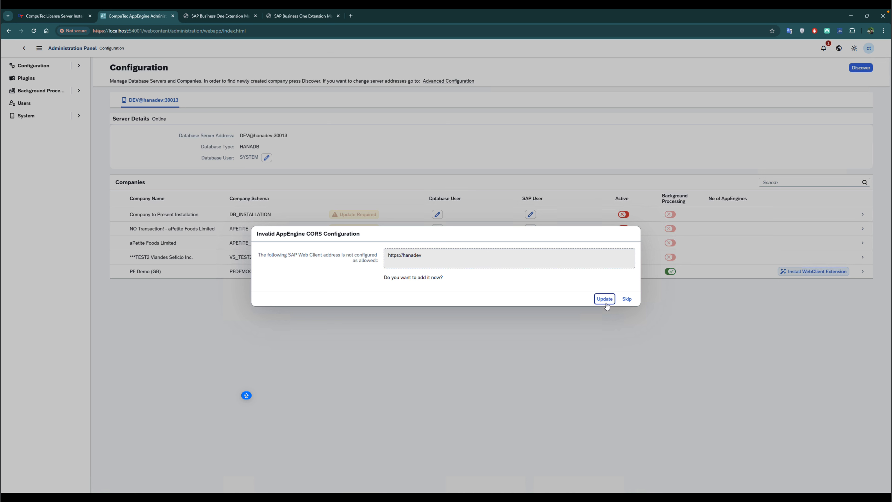